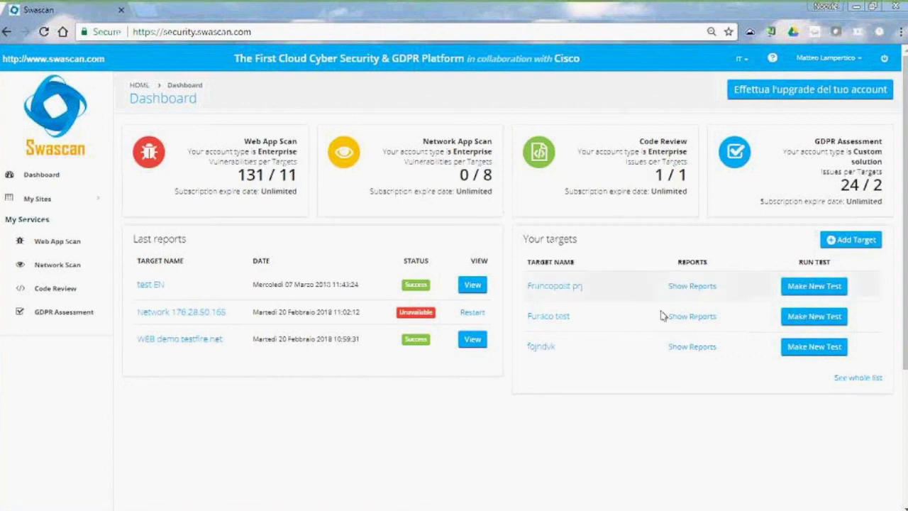
Go to the Web App Scan dashboard and bring up the Add Target form
scroll(325, 328, down, 2)
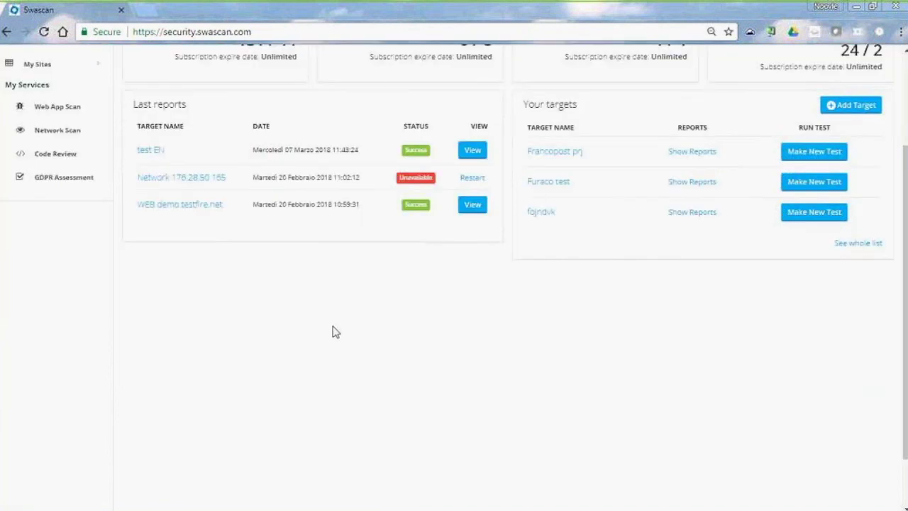
scroll(334, 331, up, 2)
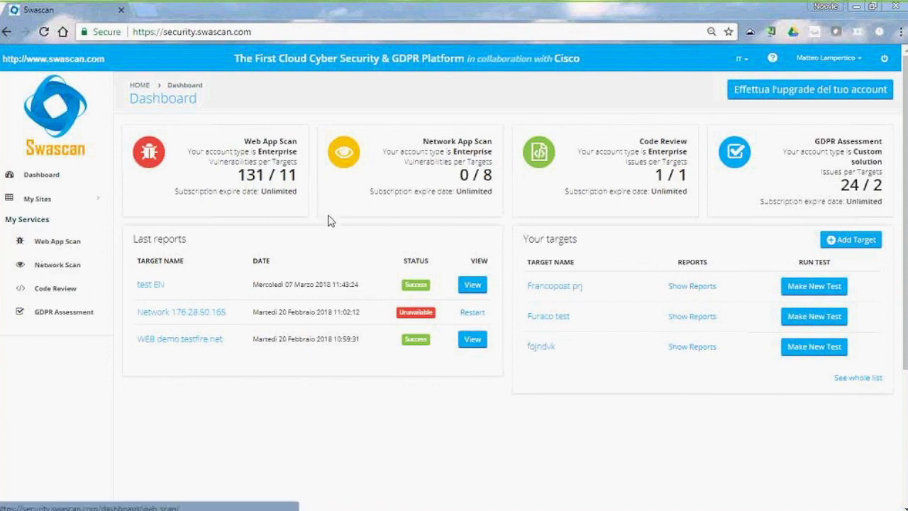
click(48, 245)
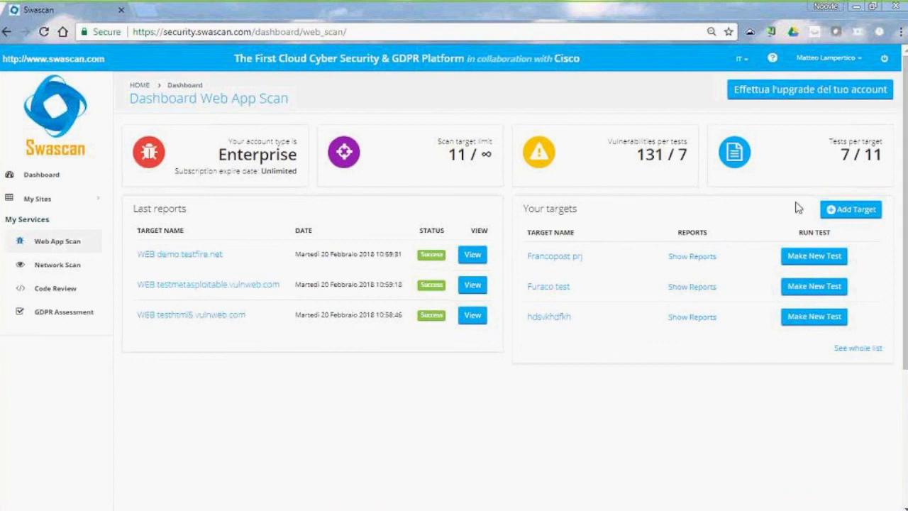
click(855, 211)
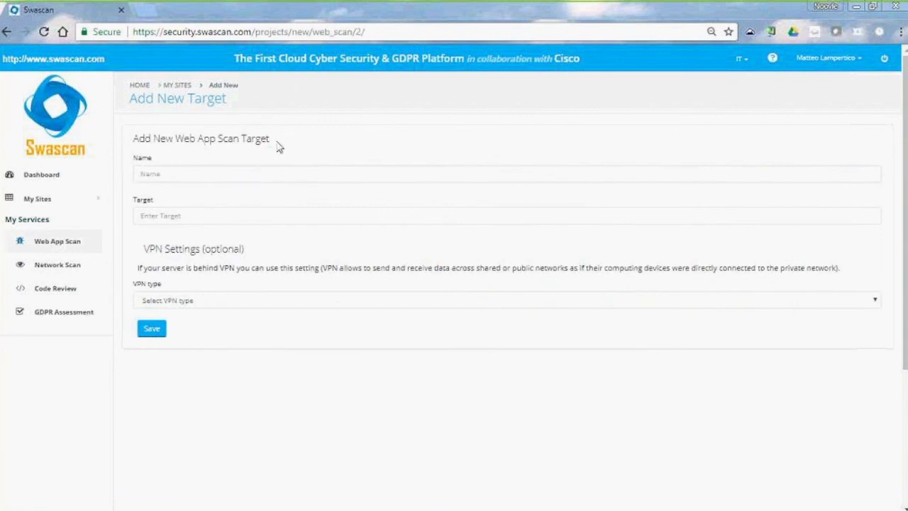
click(179, 175)
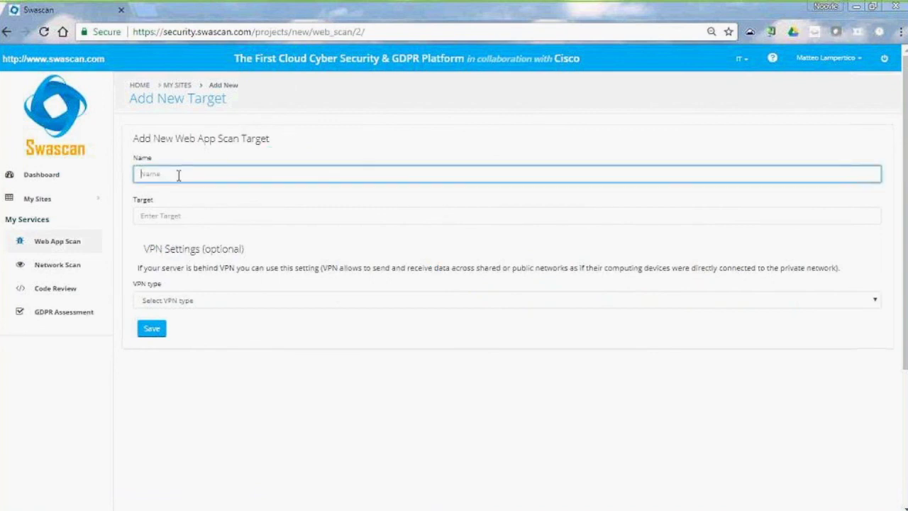
click(179, 175)
text(progetto Demo)
click(187, 222)
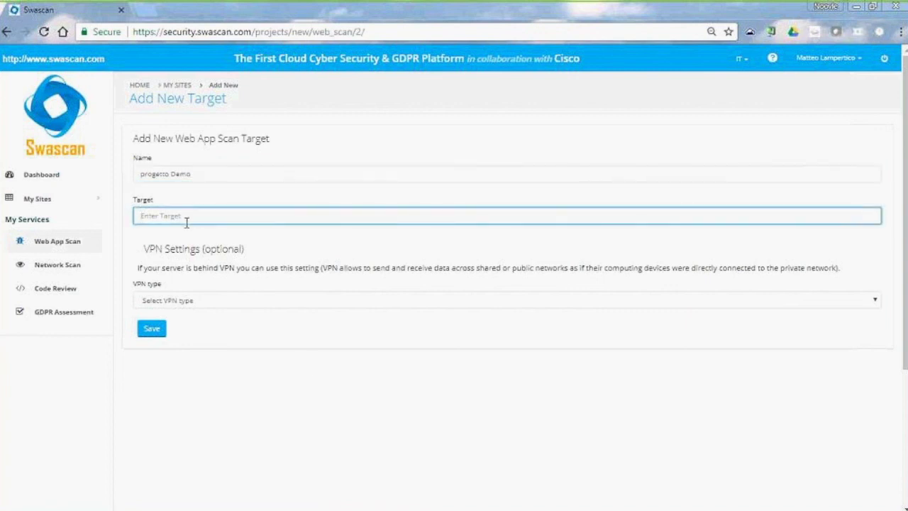
text(www)
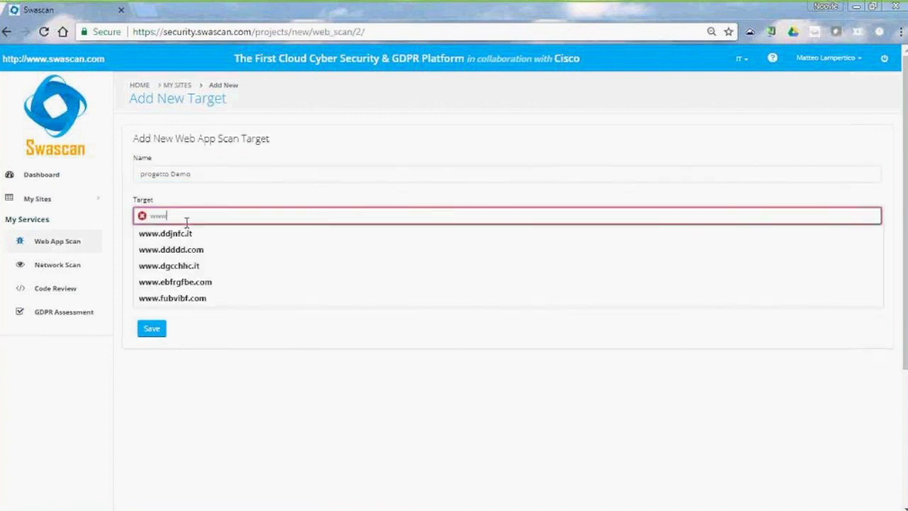
key(Down)
key(Down)
key(Down)
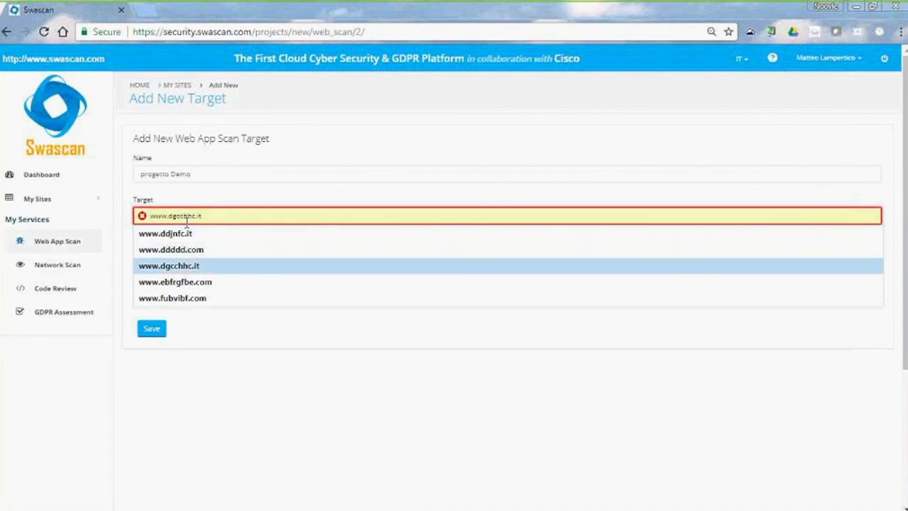
key(Return)
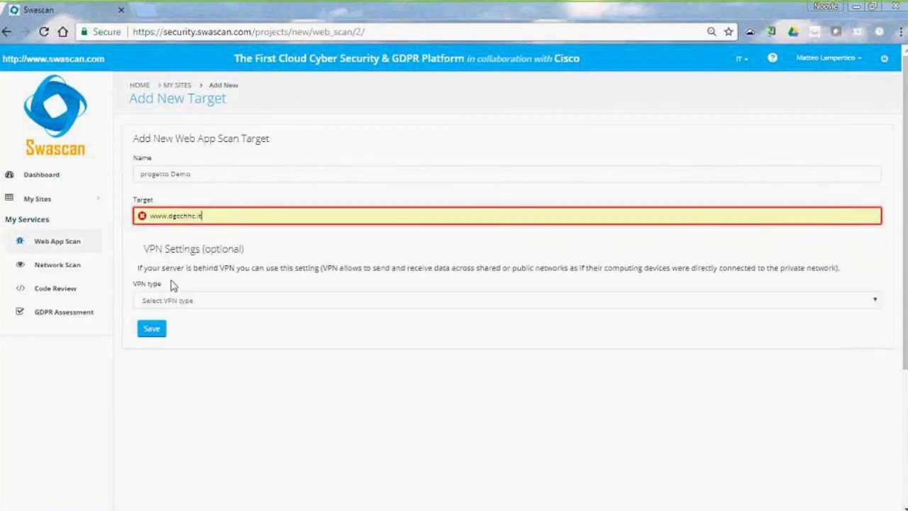
Try the VPN type options, including OpenVPN-conf and OpenVPN-ovpn
click(403, 301)
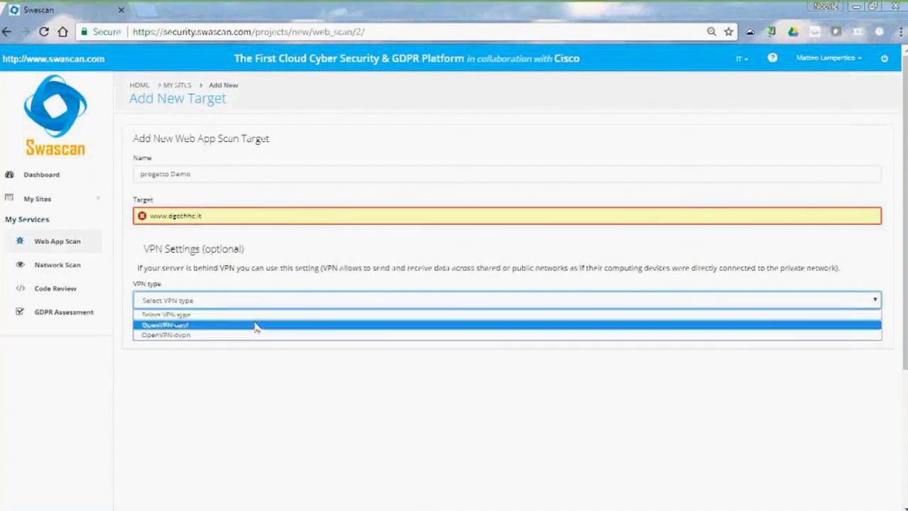
click(231, 430)
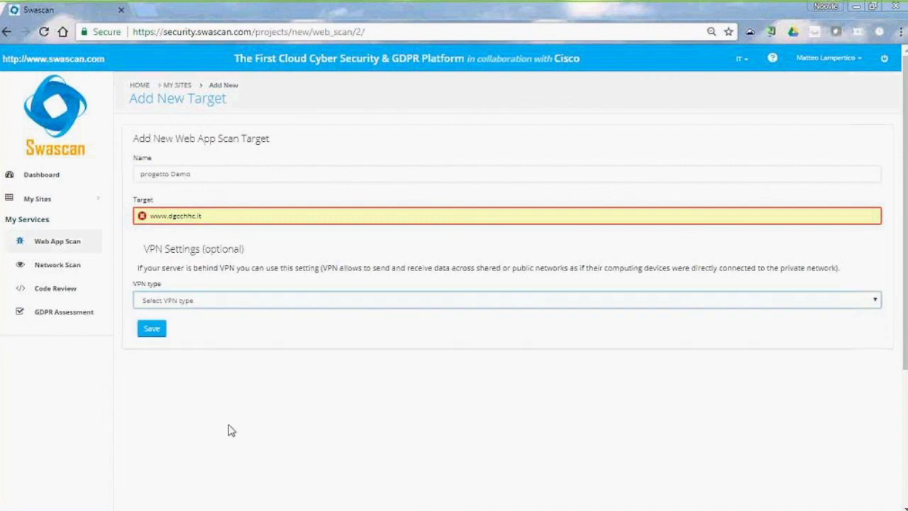
click(287, 432)
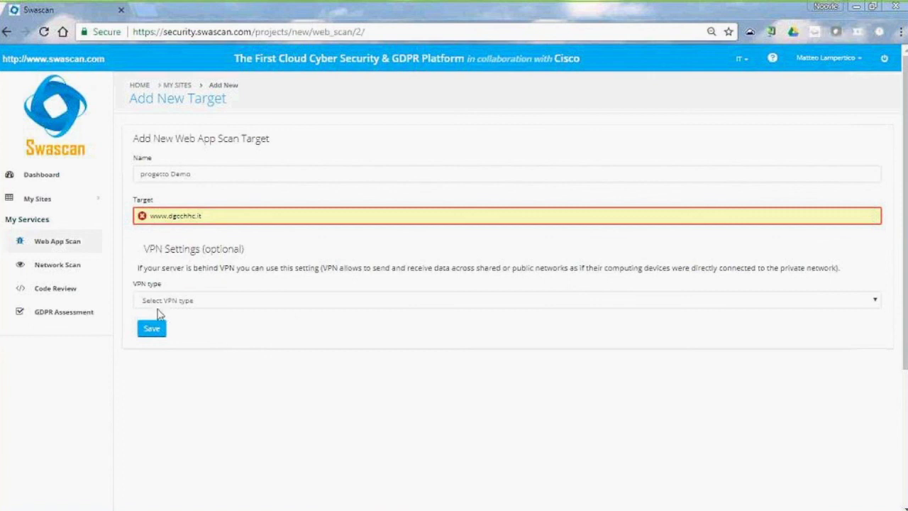
click(183, 301)
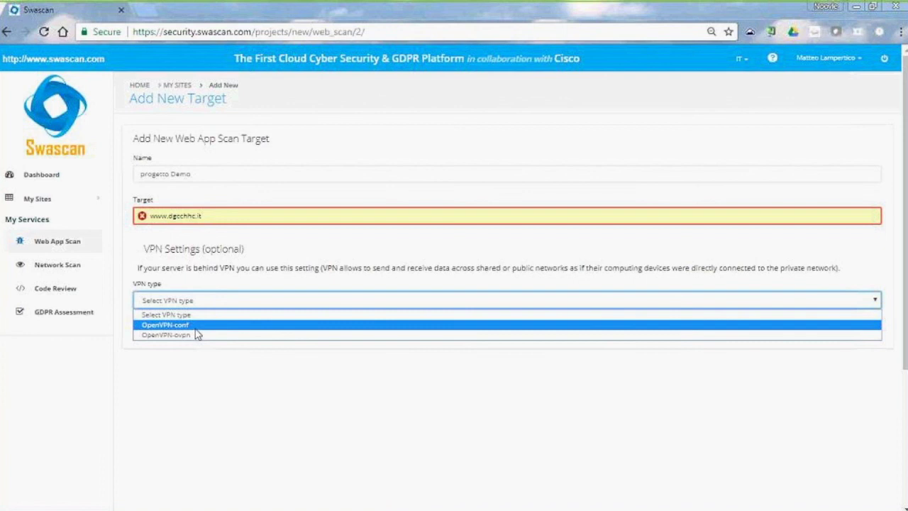
key(Escape)
key(Down)
scroll(280, 334, down, 3)
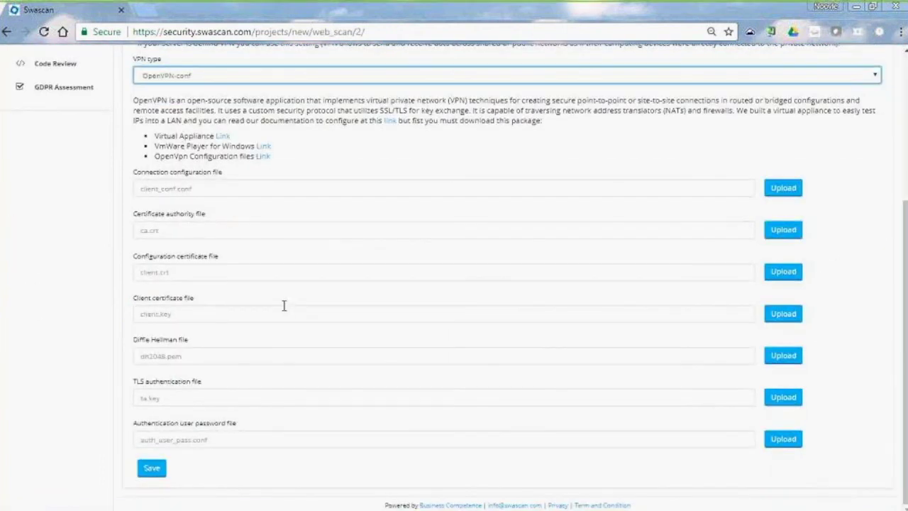
scroll(204, 289, up, 3)
click(202, 279)
click(185, 308)
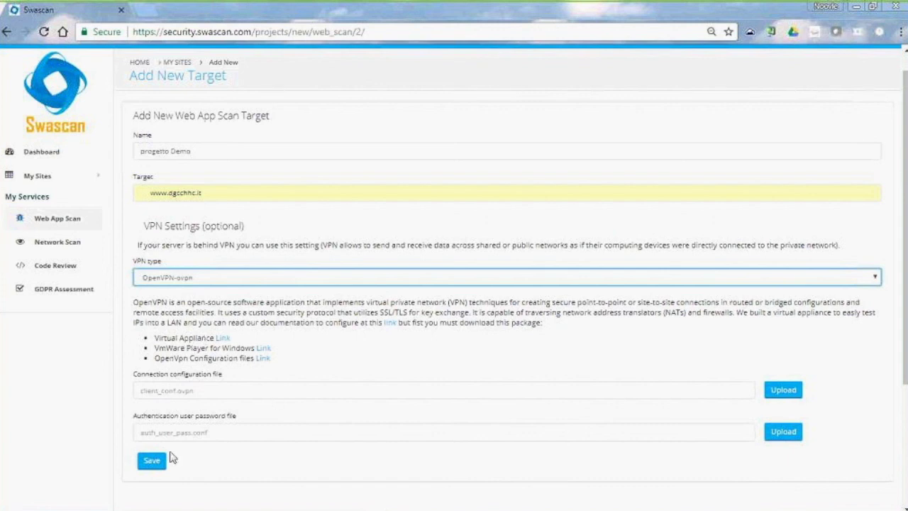
Reset the VPN type to no VPN and save the target
click(149, 467)
key(alt+Down)
key(Up)
key(Return)
click(149, 305)
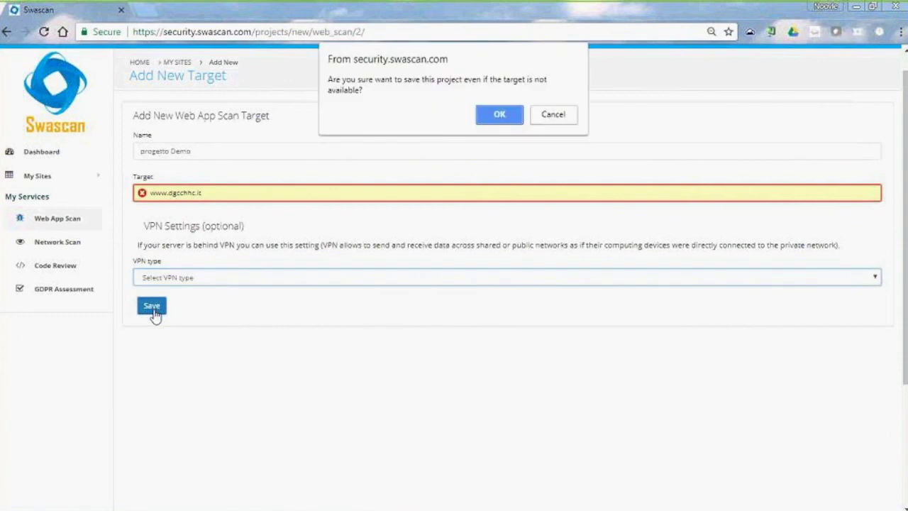
Confirm saving progetto Demo despite the unavailable target, then start a new test on it
click(499, 116)
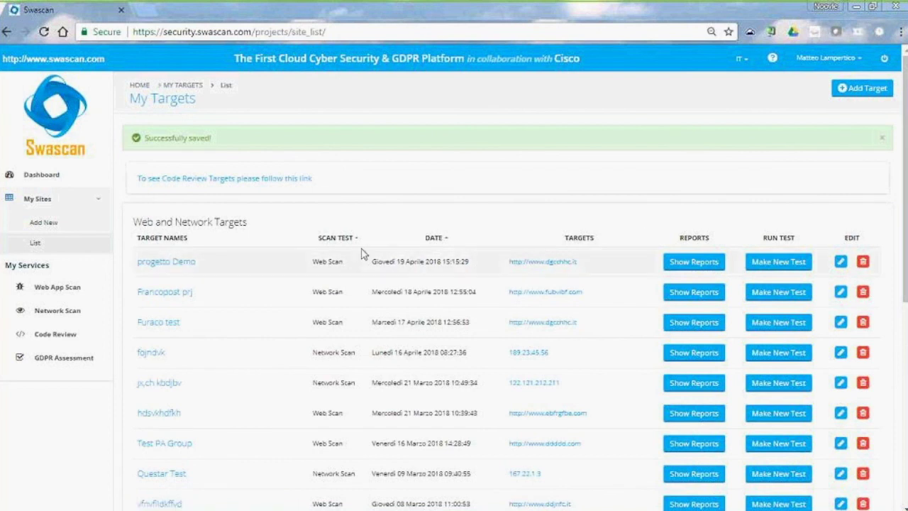
click(795, 265)
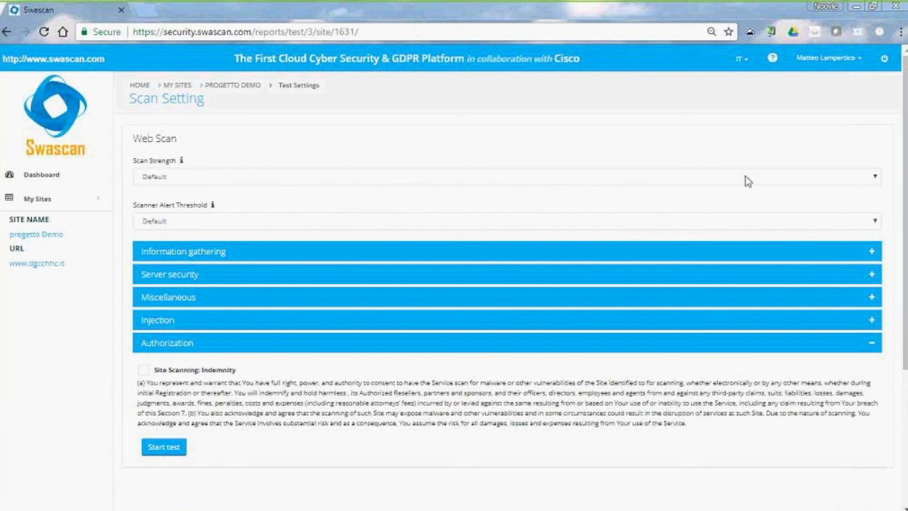
Set Hacker strength, expand Information gathering, Server security, Miscellaneous and Injection checks, then return to the dashboard
click(877, 181)
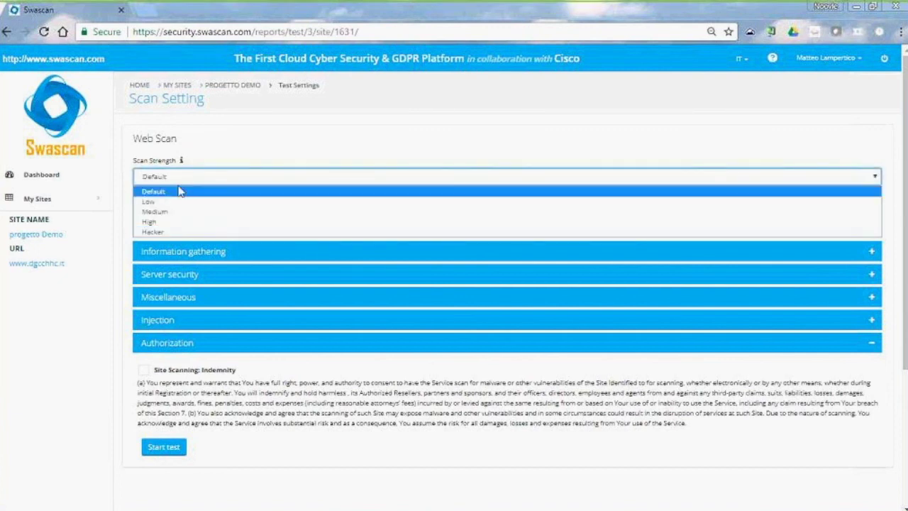
click(169, 234)
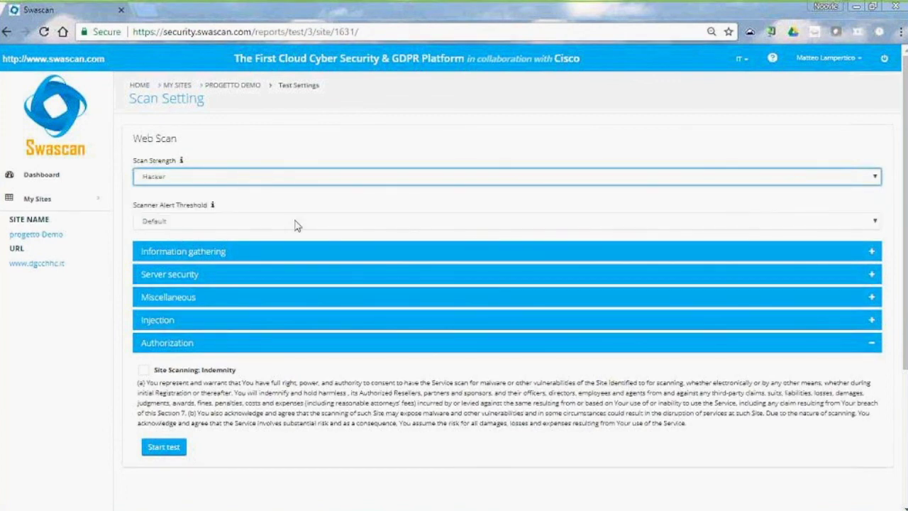
click(867, 253)
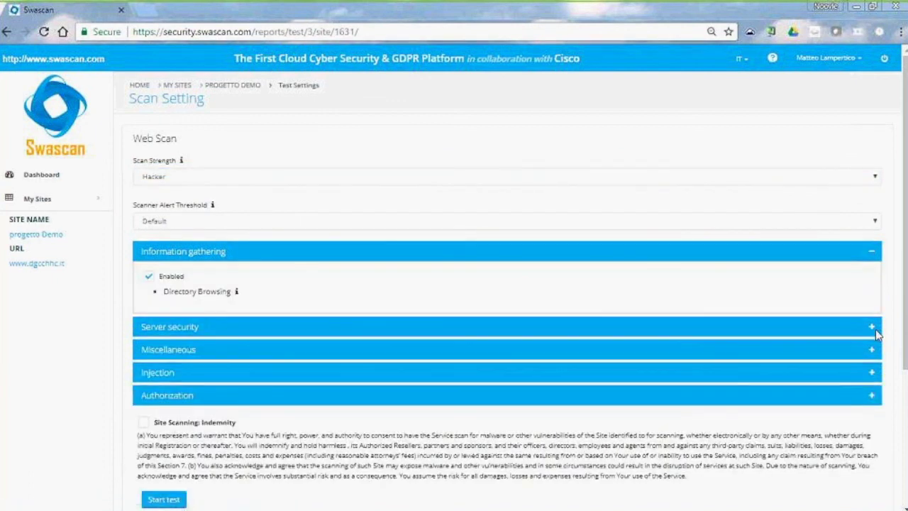
click(875, 330)
click(871, 366)
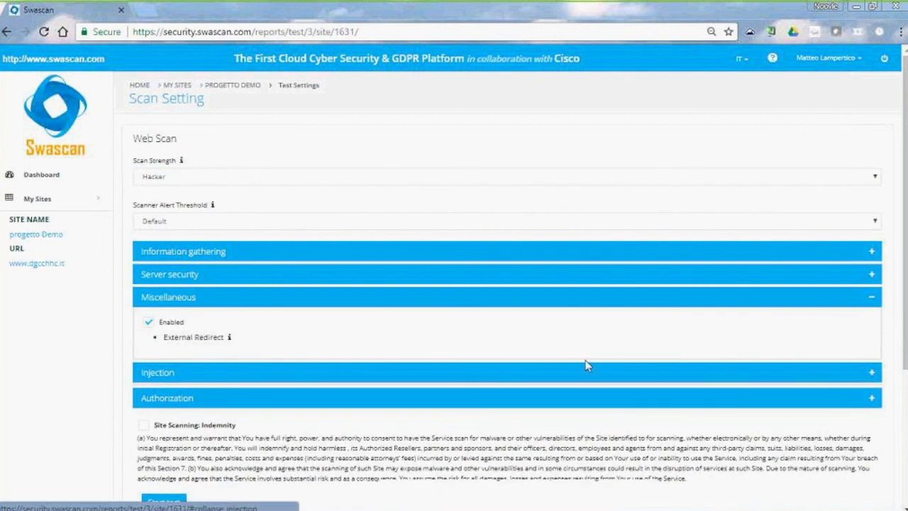
click(588, 370)
scroll(557, 361, down, 3)
scroll(205, 367, up, 3)
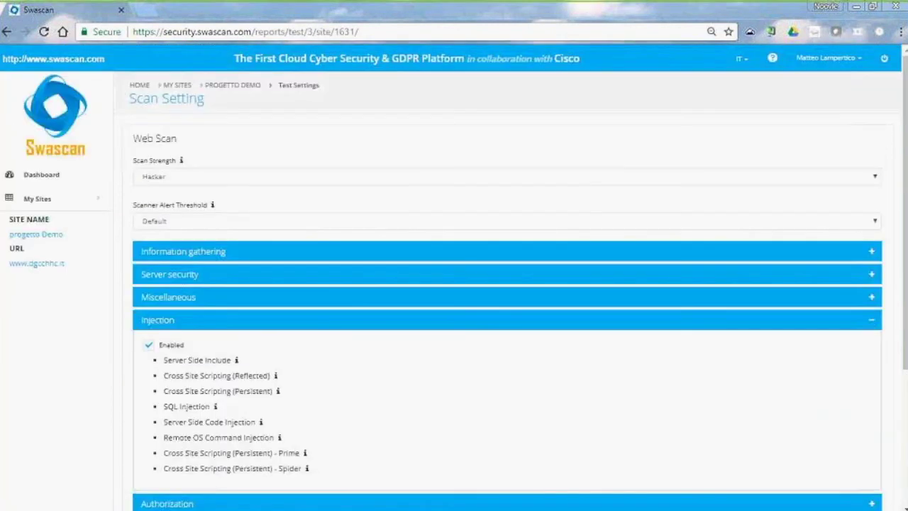
scroll(178, 277, down, 3)
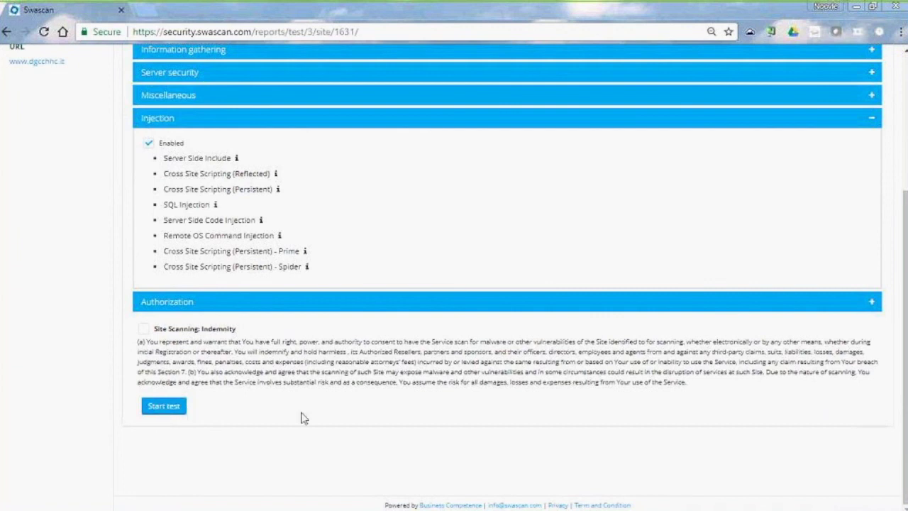
scroll(448, 434, up, 3)
click(12, 179)
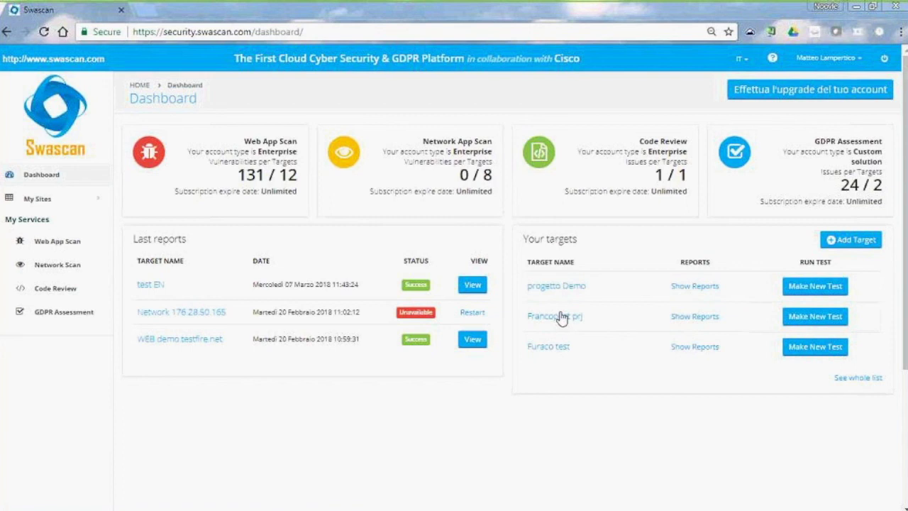
Open the 20 February 2018 scan report for testmetasploitable.vulnweb.com from the full targets list
scroll(780, 334, down, 1)
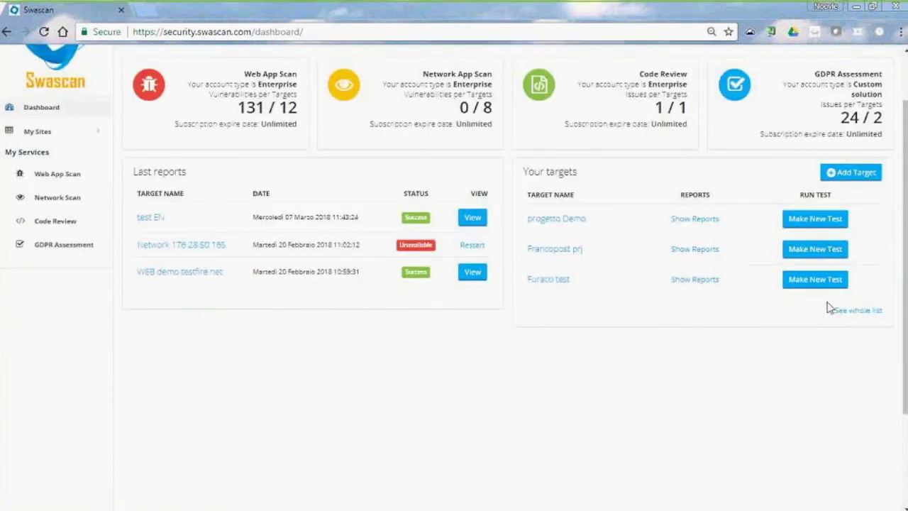
click(837, 310)
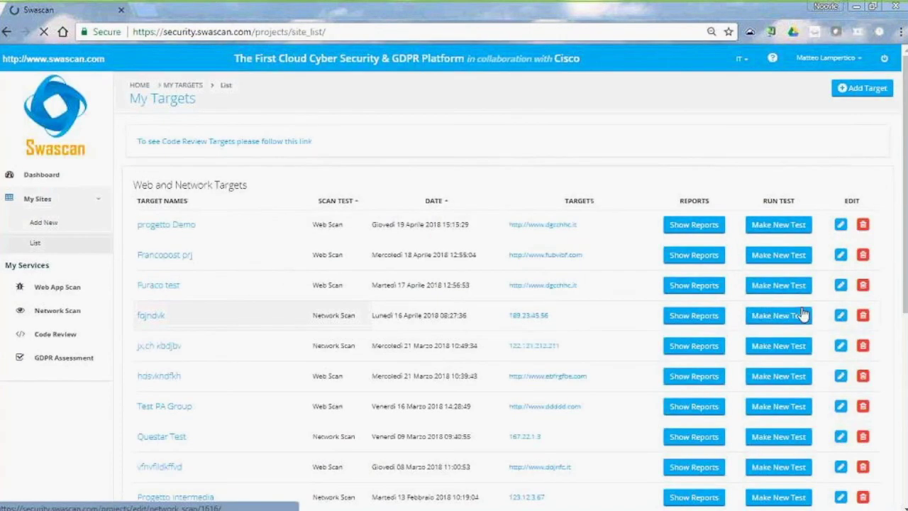
scroll(799, 315, down, 5)
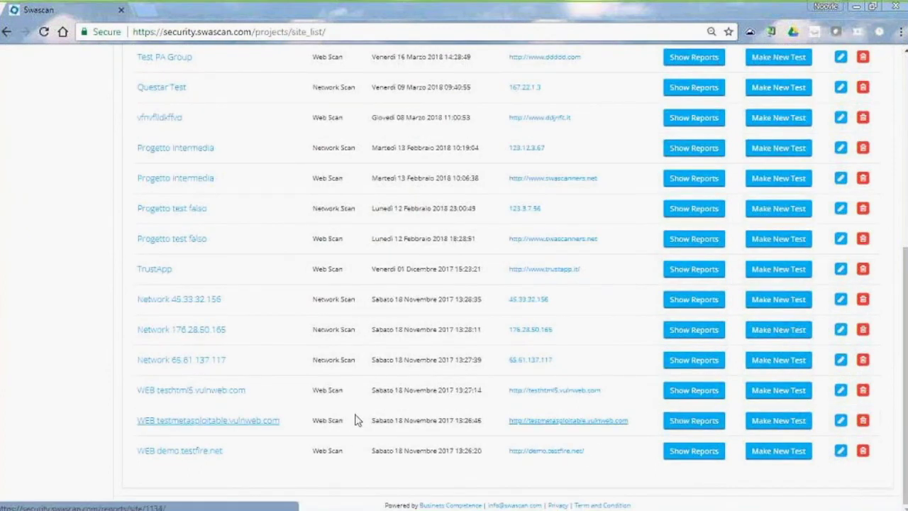
click(674, 423)
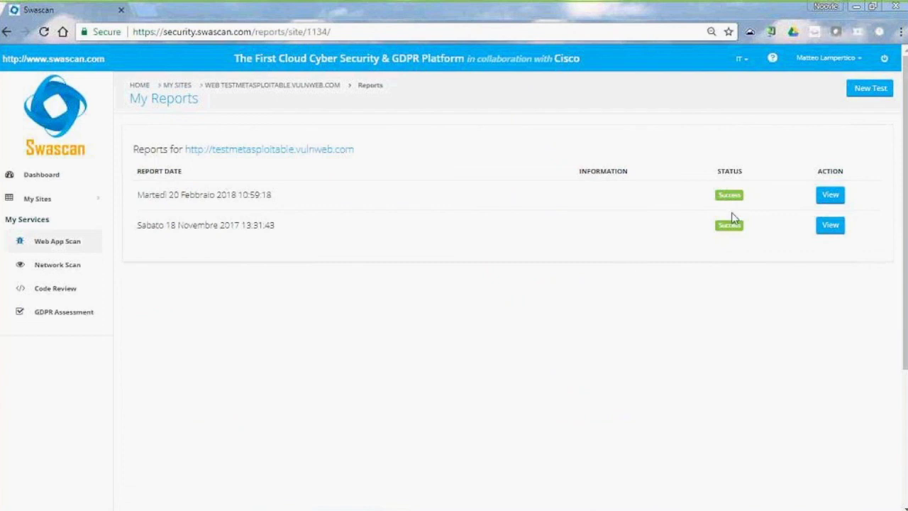
click(830, 199)
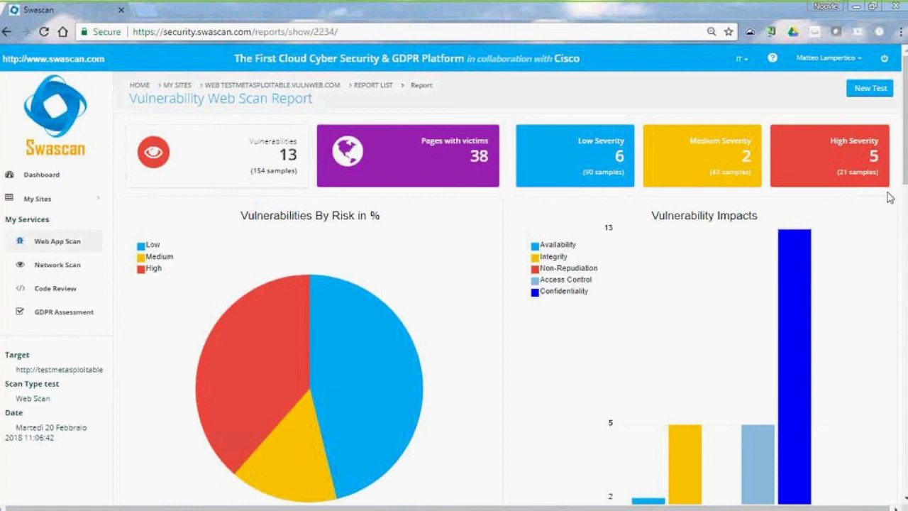
scroll(300, 218, down, 2)
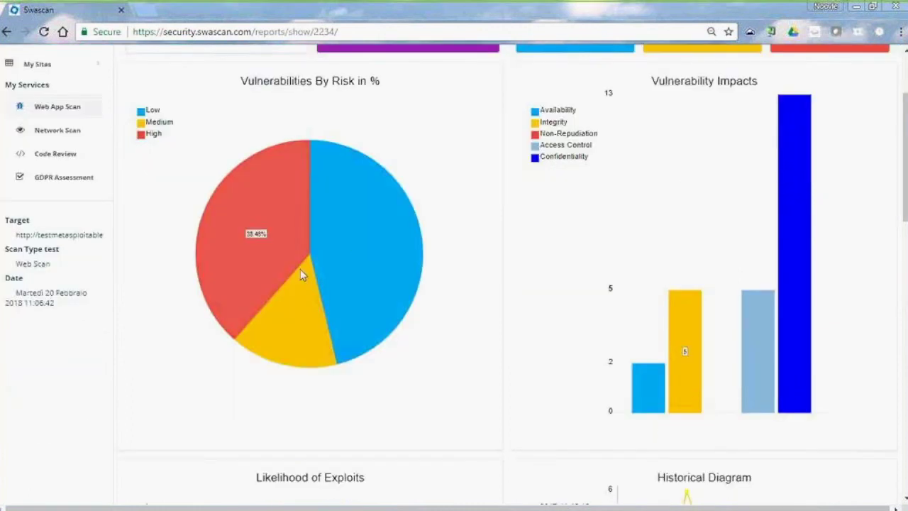
scroll(394, 298, up, 1)
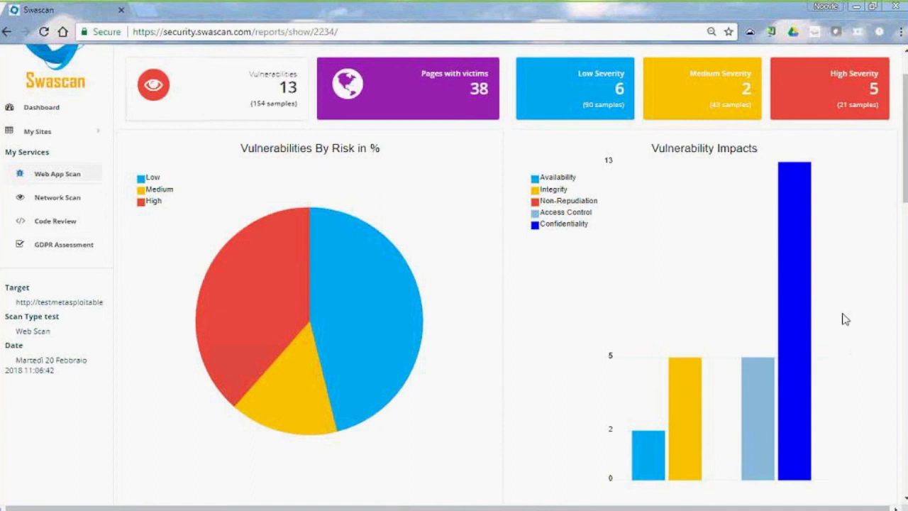
scroll(736, 279, down, 2)
scroll(711, 234, up, 1)
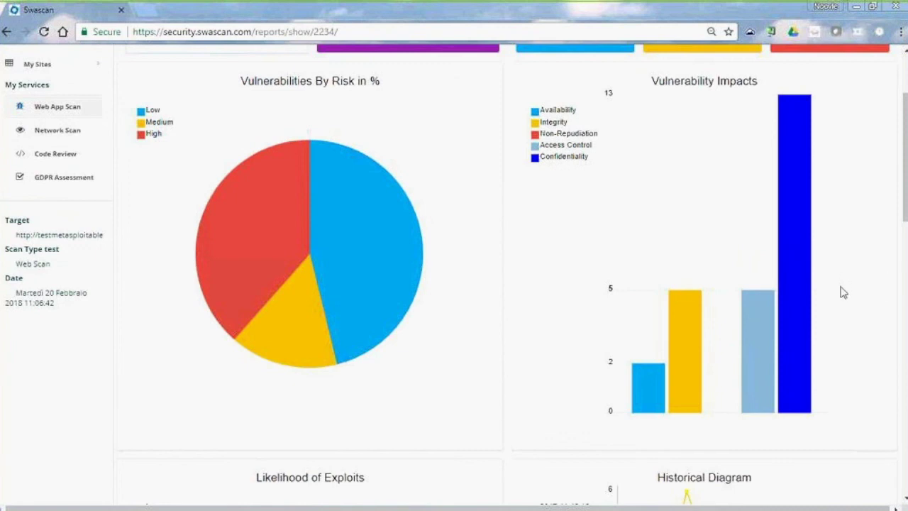
scroll(844, 290, down, 2)
scroll(843, 297, up, 1)
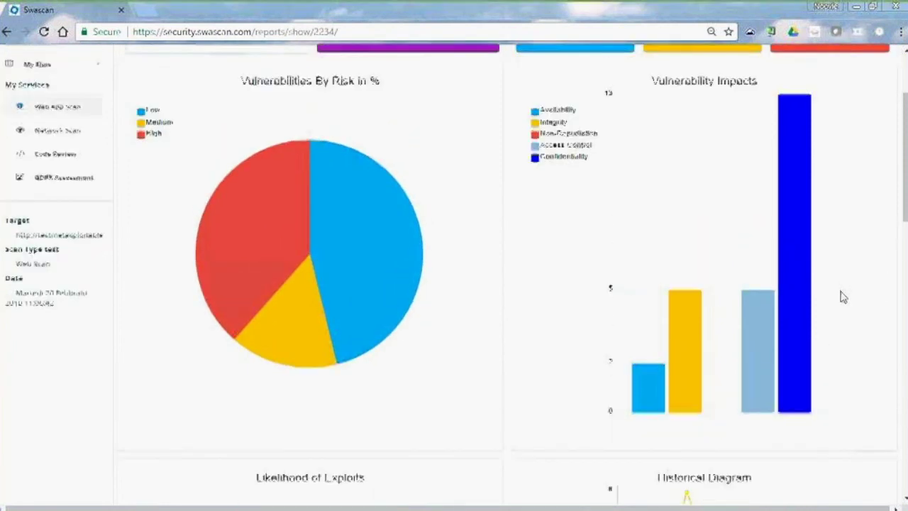
scroll(842, 296, down, 5)
scroll(843, 297, down, 1)
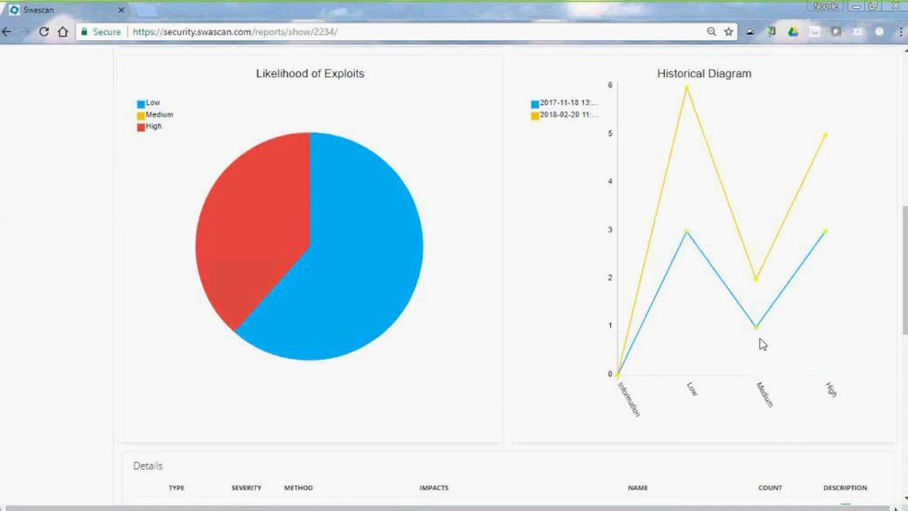
mouse_move(816, 233)
mouse_move(363, 169)
mouse_move(400, 229)
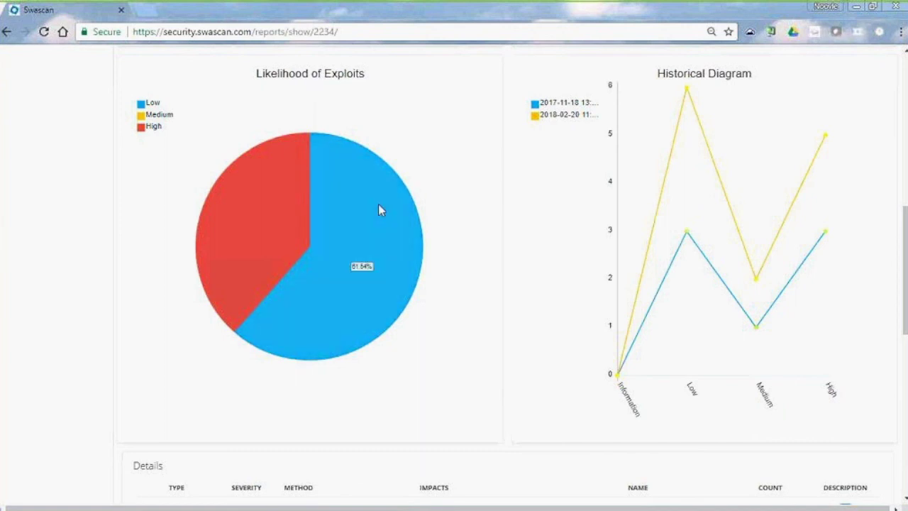
Expand the Cross Site Scripting (Reflected) row and read through its remediation, CWE-79 reference and samples
scroll(387, 205, down, 1)
scroll(736, 267, down, 3)
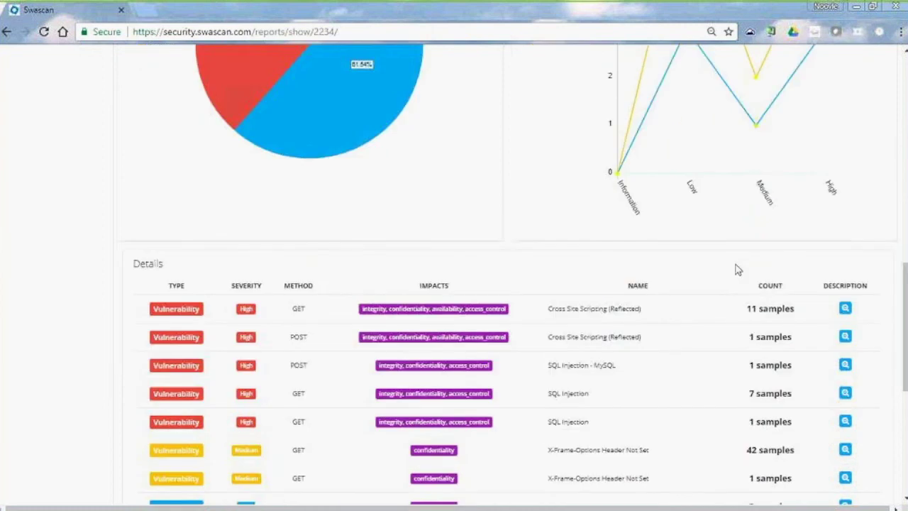
scroll(743, 284, down, 1)
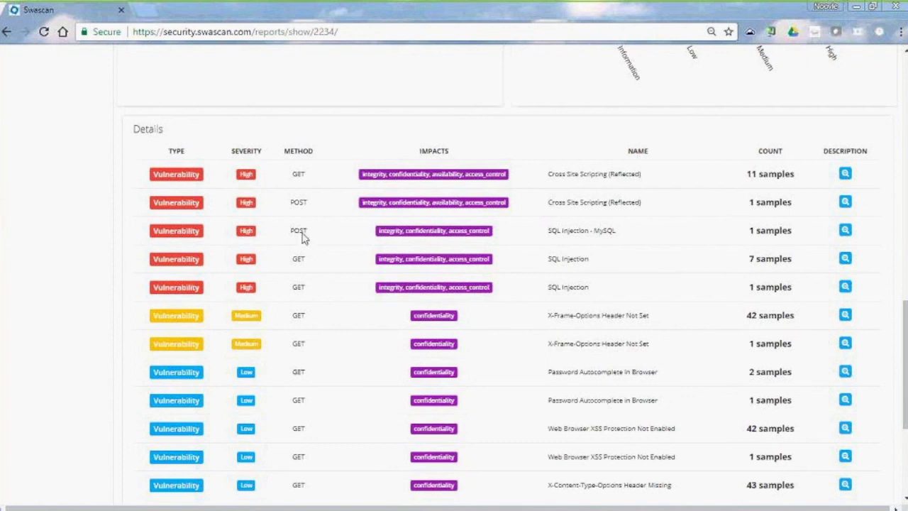
scroll(355, 283, down, 1)
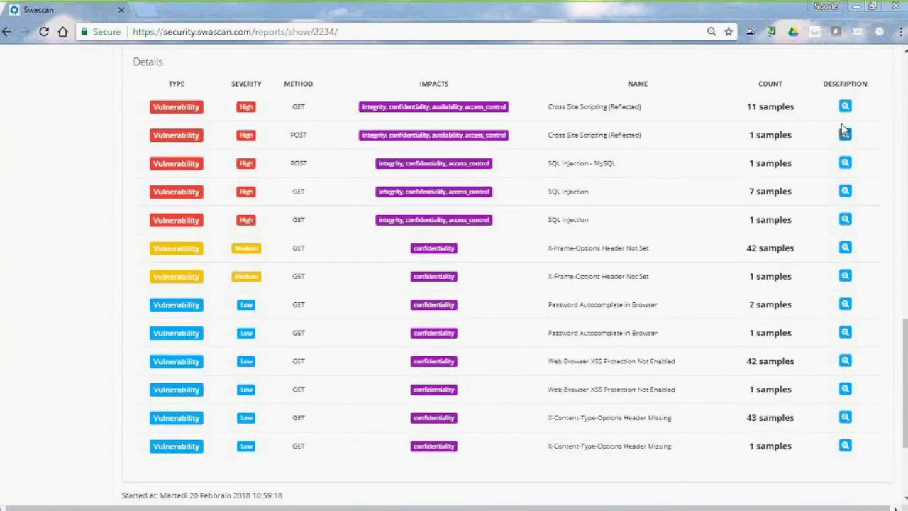
click(845, 106)
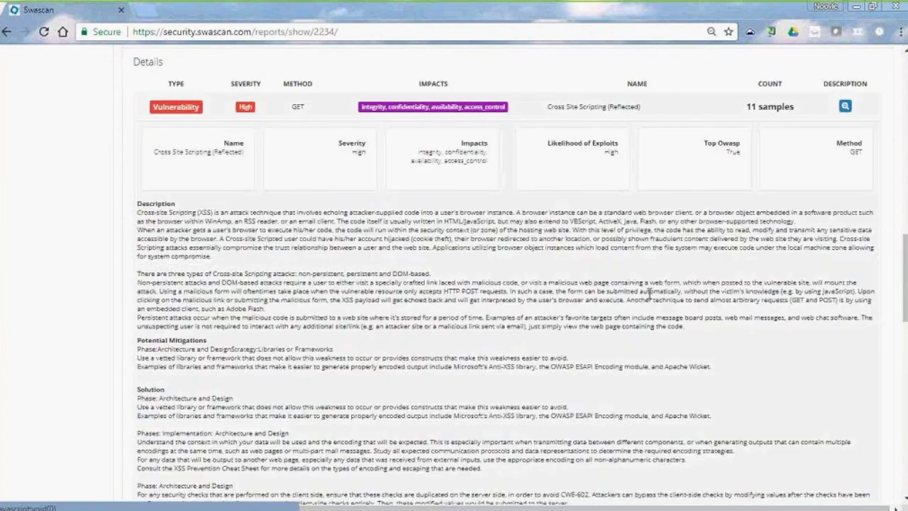
scroll(619, 281, down, 3)
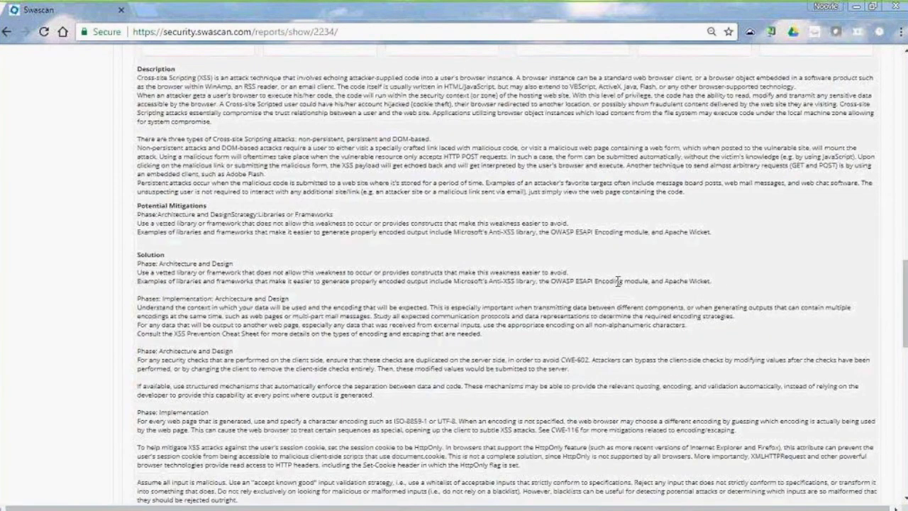
scroll(619, 281, up, 3)
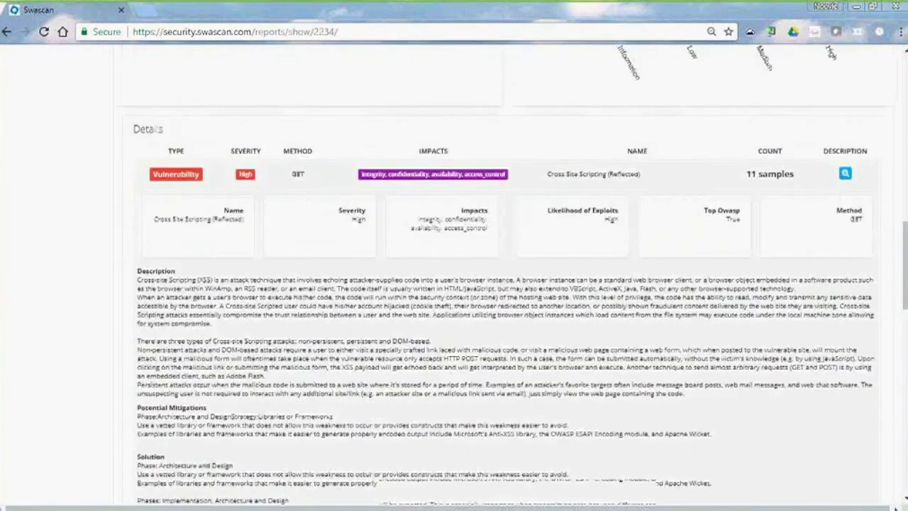
scroll(395, 339, down, 6)
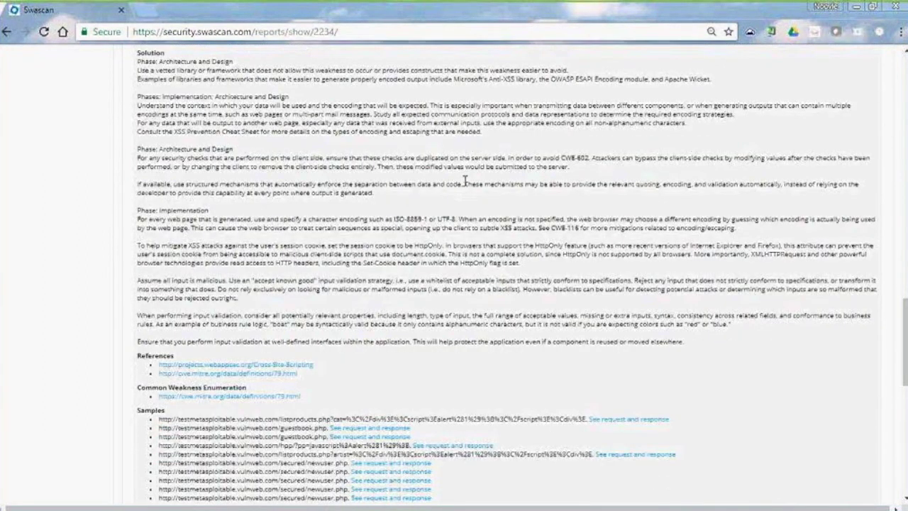
scroll(465, 183, down, 3)
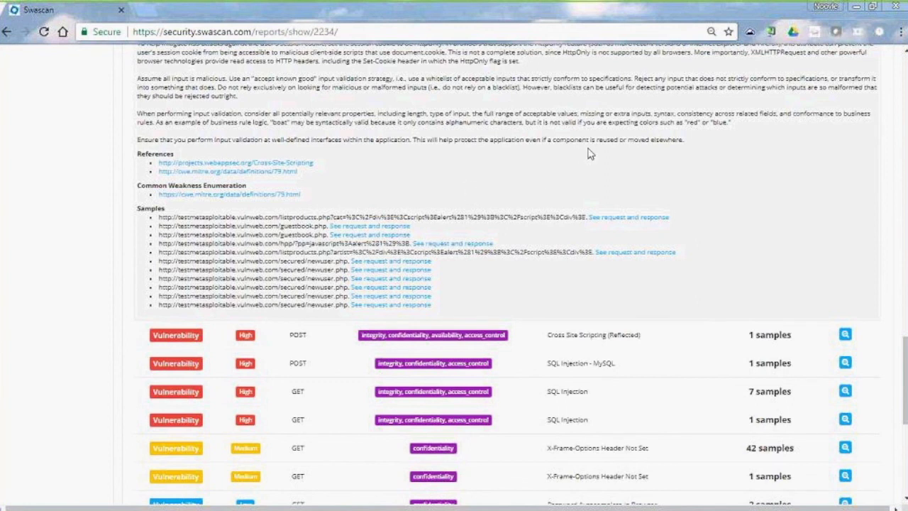
scroll(612, 174, down, 2)
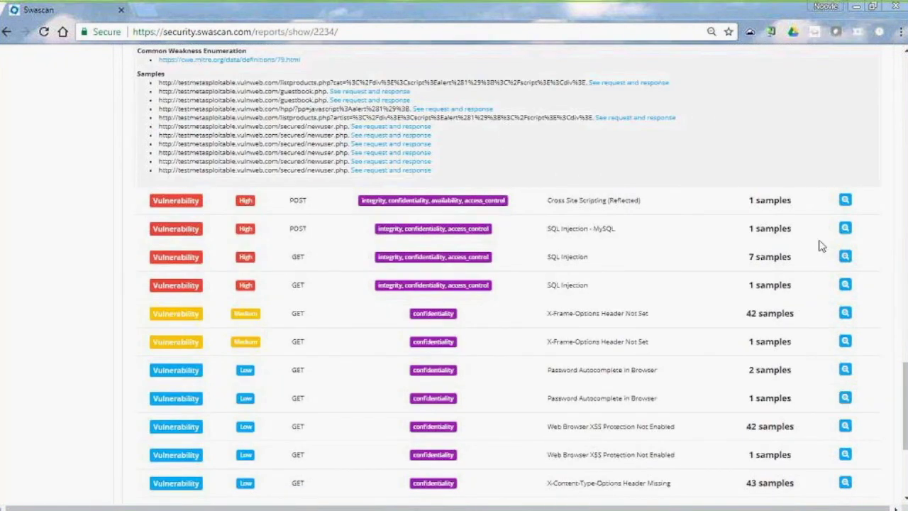
scroll(849, 234, down, 3)
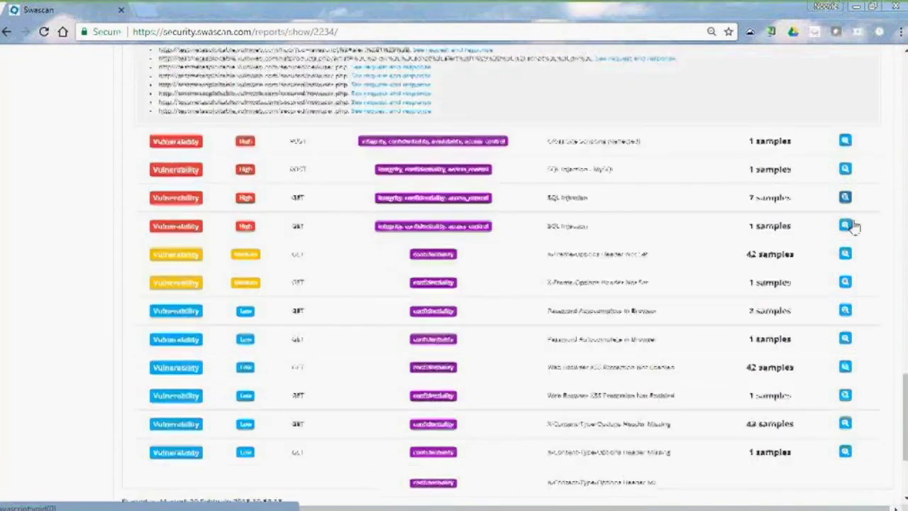
Expand the X-Frame-Options Header Not Set finding, then export to PDF and open Swascan_report_2234.pdf
click(846, 112)
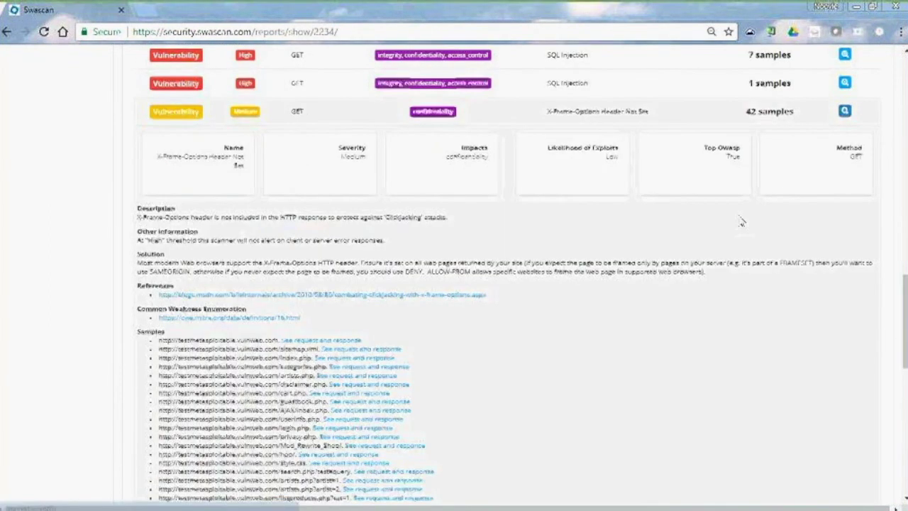
scroll(658, 267, down, 4)
scroll(610, 305, down, 5)
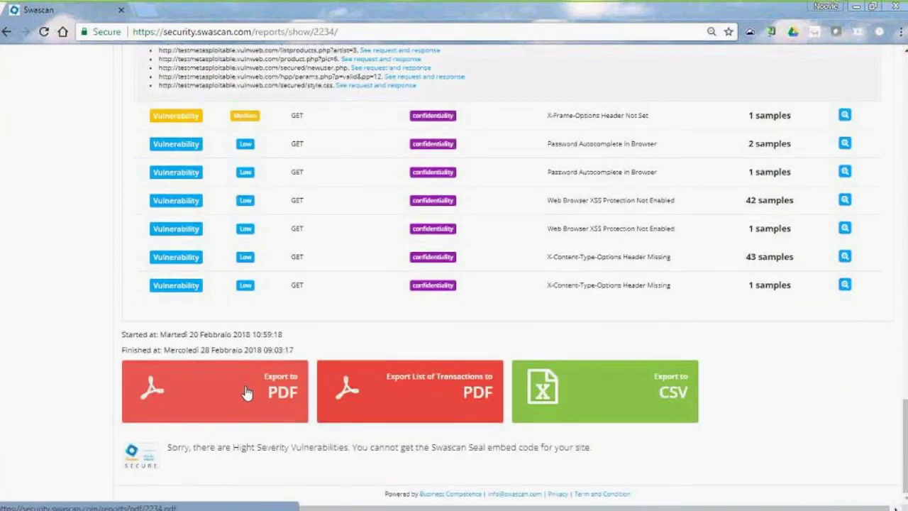
click(247, 393)
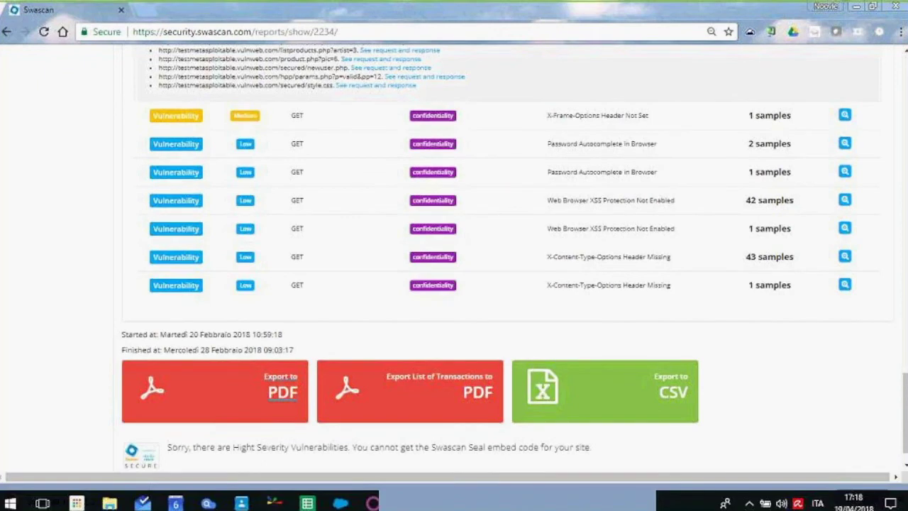
click(62, 499)
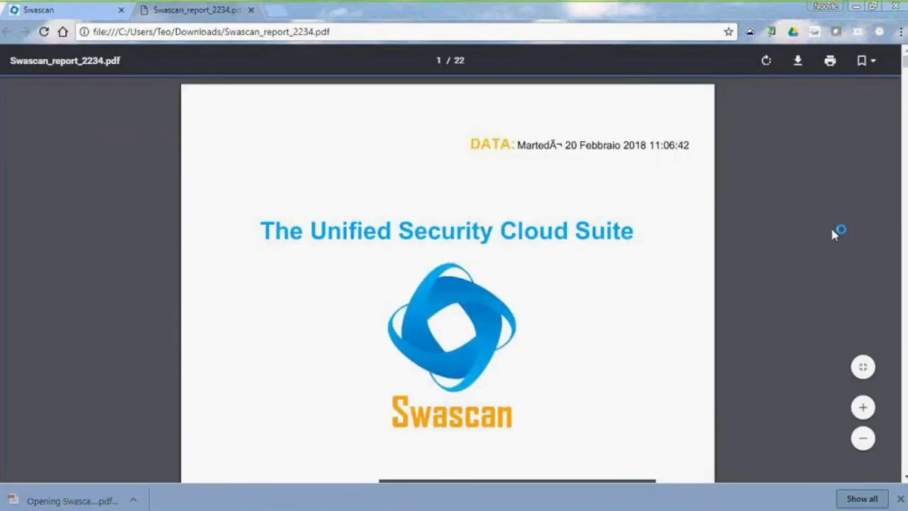
scroll(787, 271, down, 3)
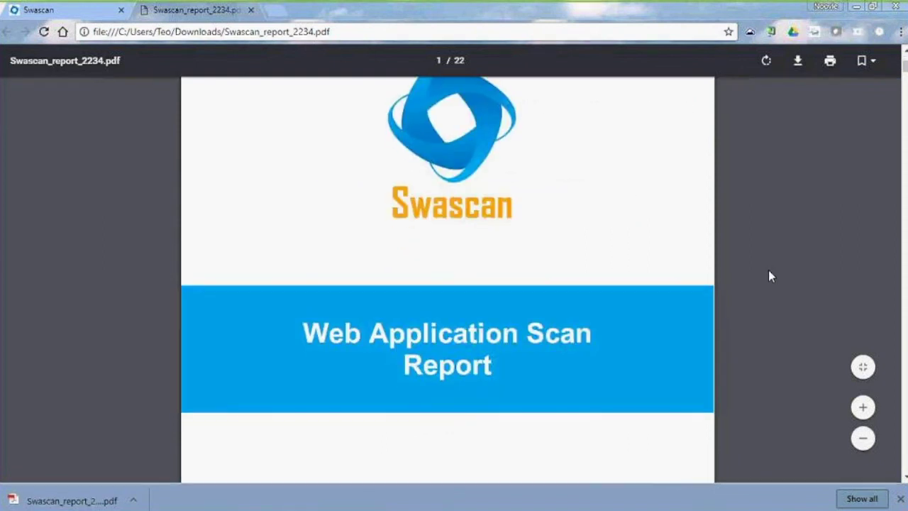
scroll(772, 273, down, 4)
scroll(769, 276, down, 4)
scroll(769, 277, down, 10)
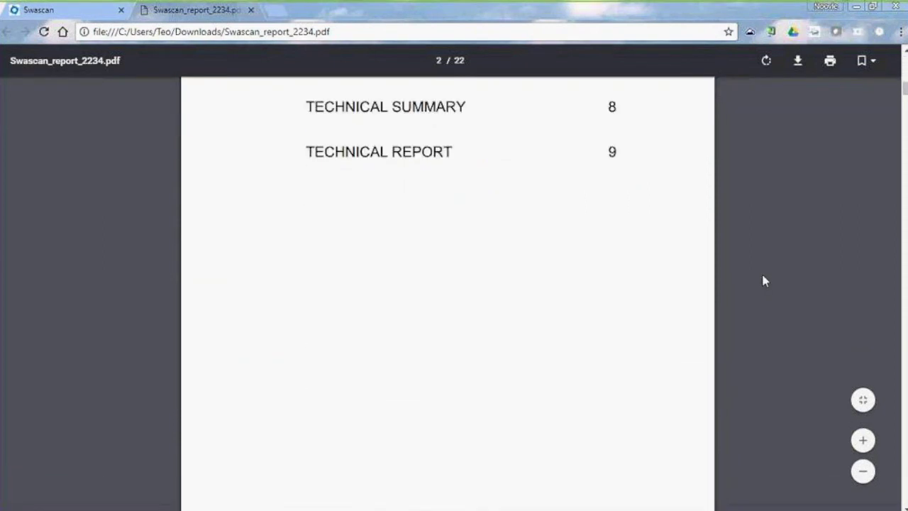
scroll(761, 276, down, 12)
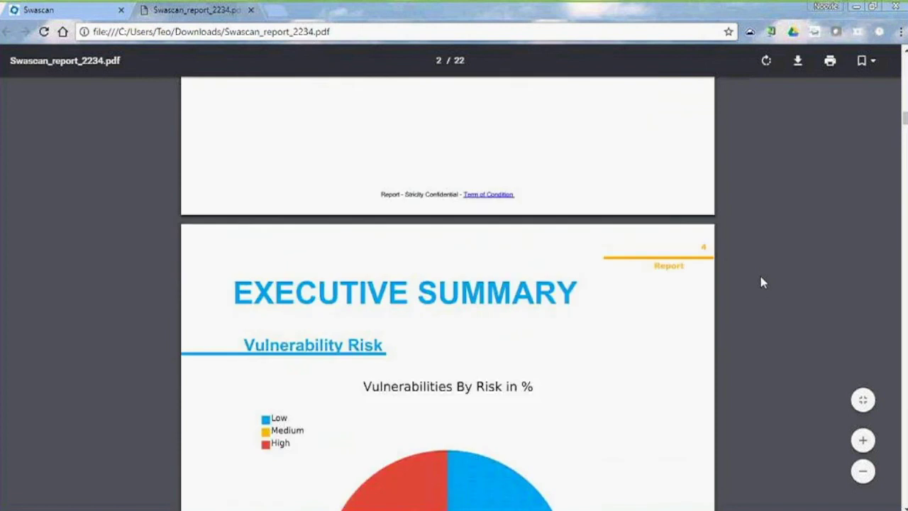
scroll(758, 282, down, 12)
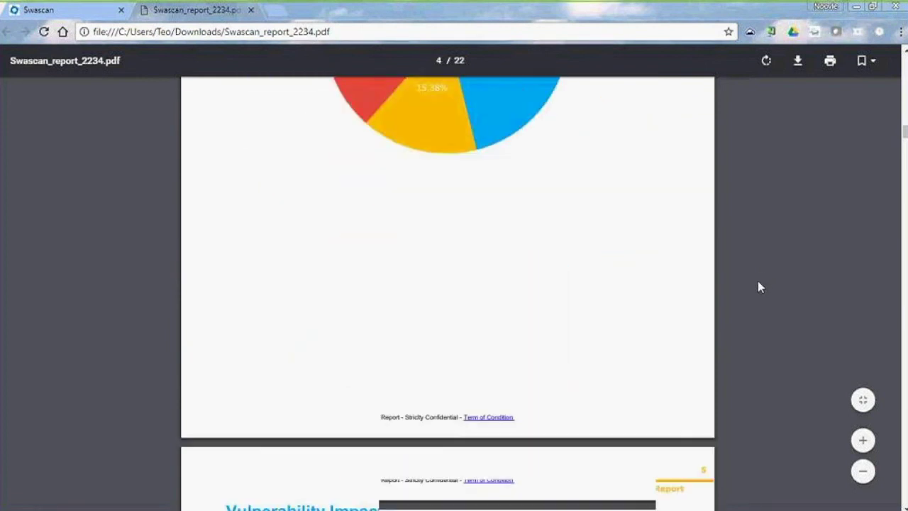
scroll(758, 286, down, 10)
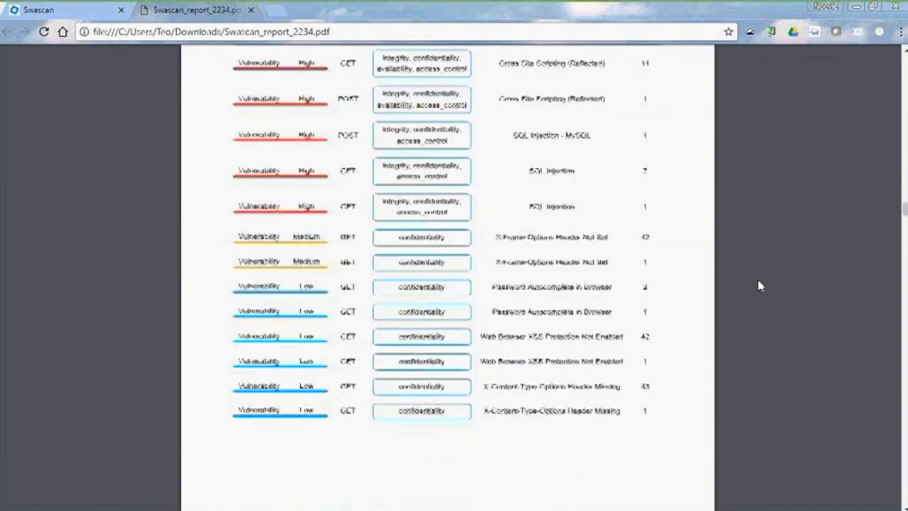
scroll(757, 285, down, 10)
scroll(758, 285, down, 5)
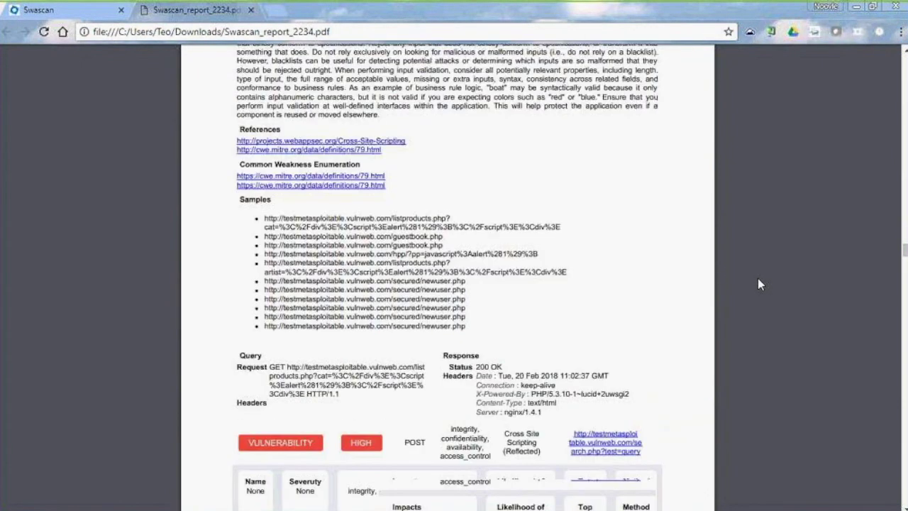
scroll(758, 279, down, 15)
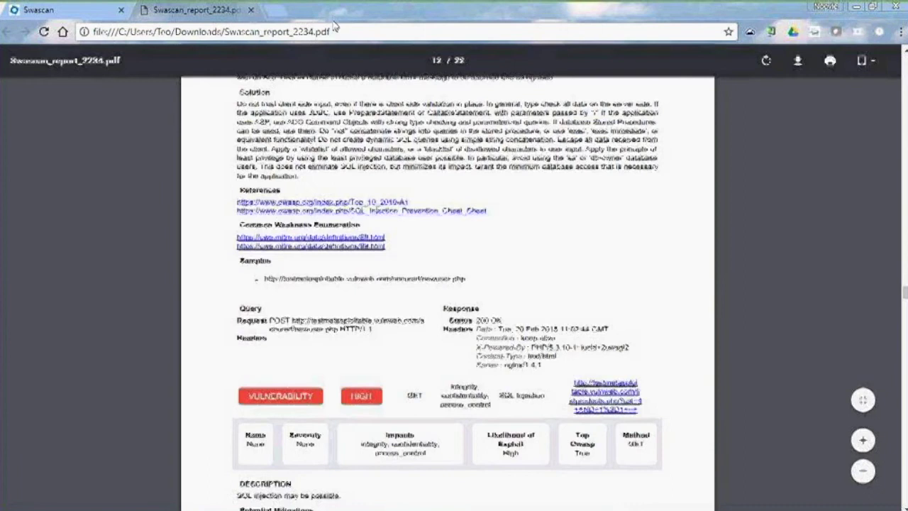
Close the PDF, view the Network Scan dashboard, then switch to the Code Review dashboard
click(250, 10)
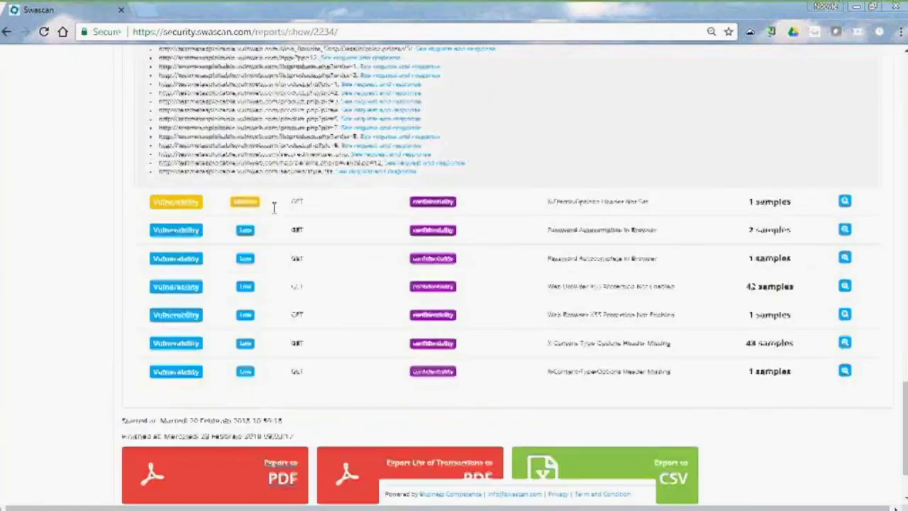
scroll(273, 208, up, 20)
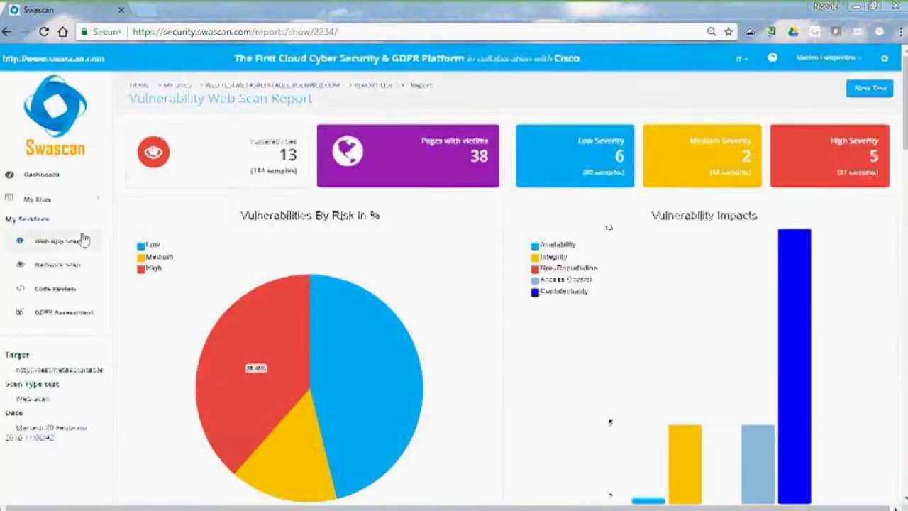
click(48, 268)
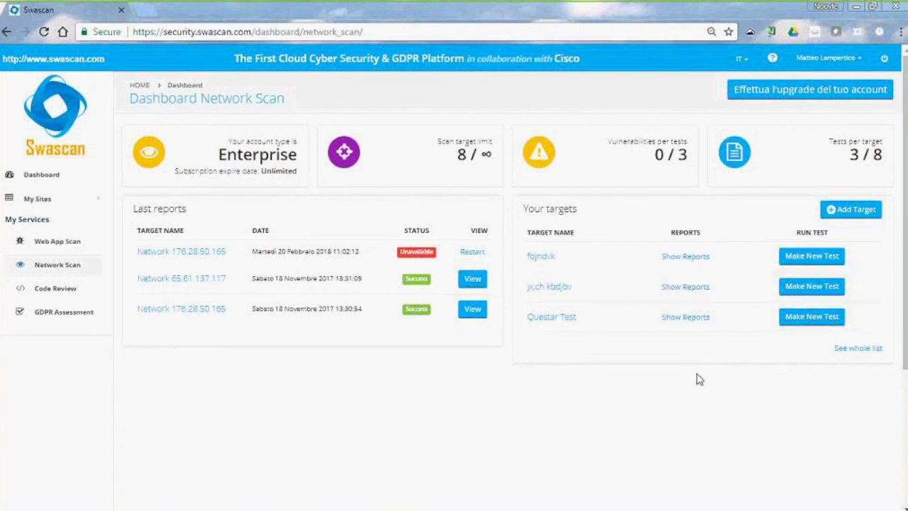
click(44, 294)
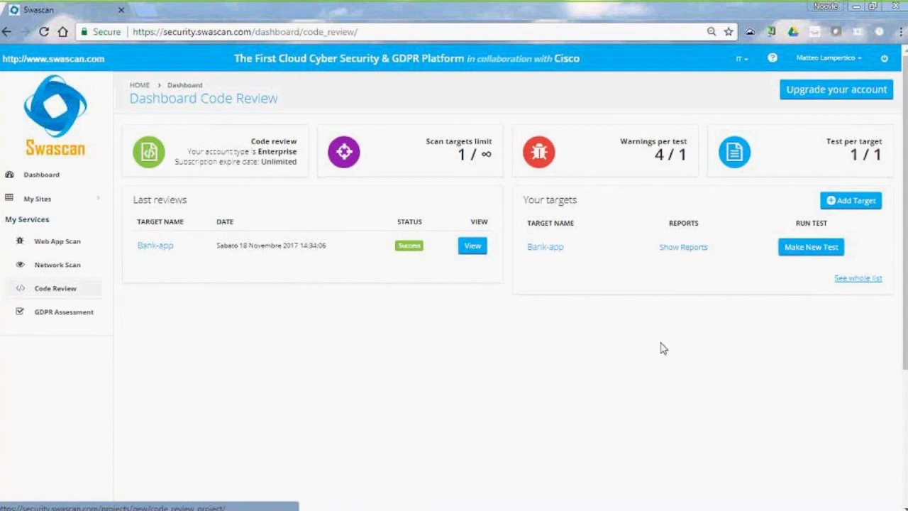
Open the GDPR Assessment report list and start a new assessment test
click(54, 319)
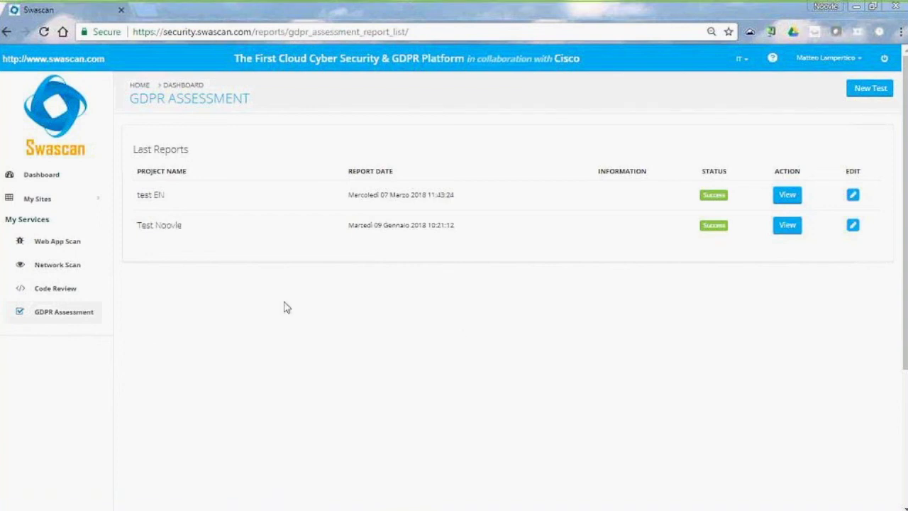
click(875, 97)
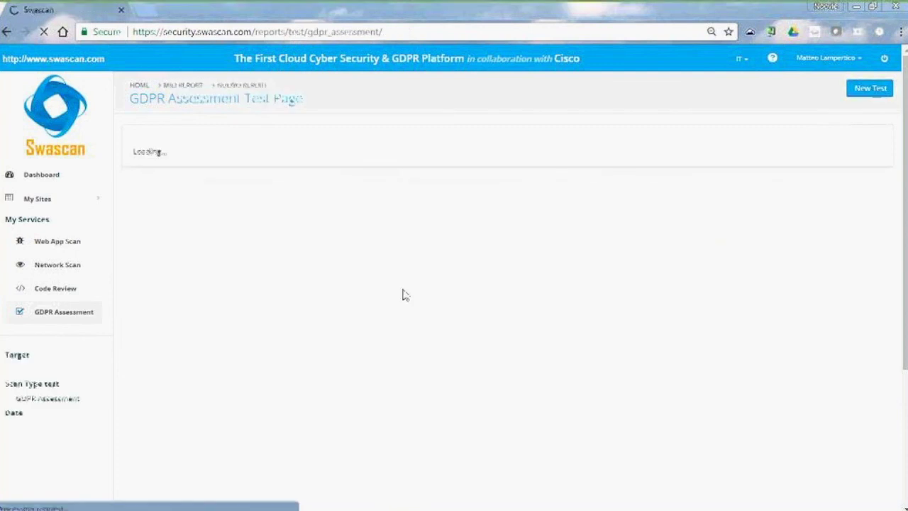
Enter project name 'progetto Demo', placeholder sector, company and address values, a contact e-mail, then continue
click(349, 164)
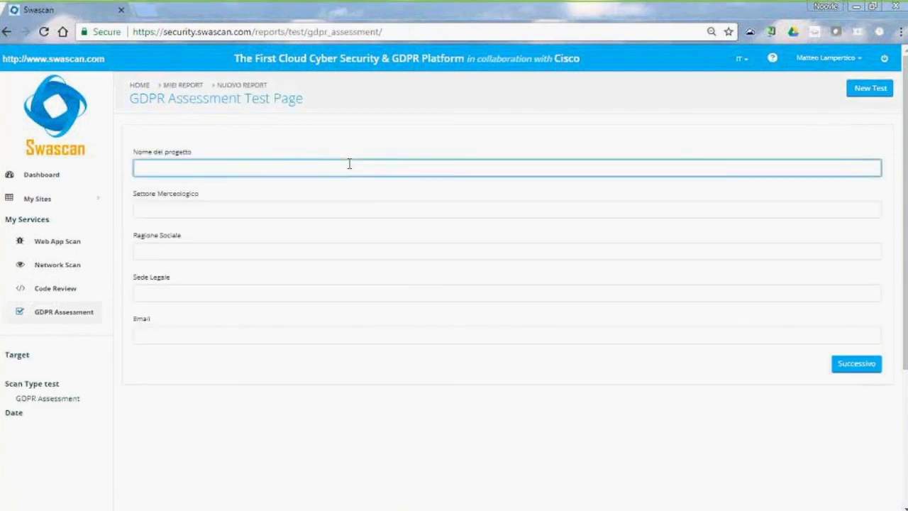
text(progetto Demo)
click(232, 205)
text(dfvfvdf)
click(195, 253)
text(vfddfvdf)
click(170, 295)
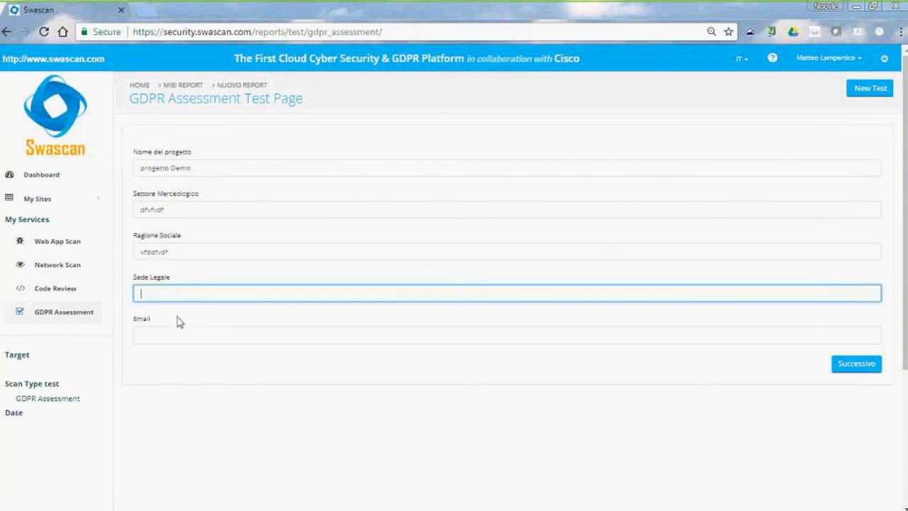
text(vfddvdf)
click(170, 338)
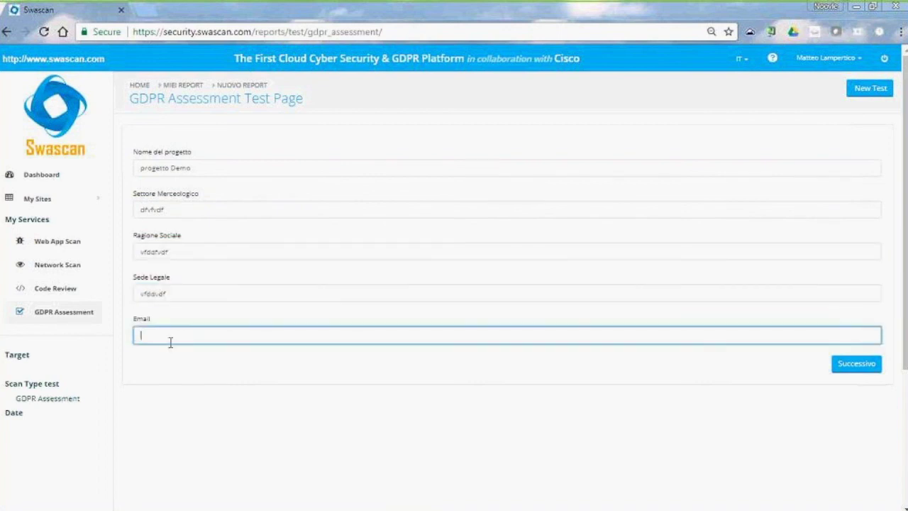
click(866, 369)
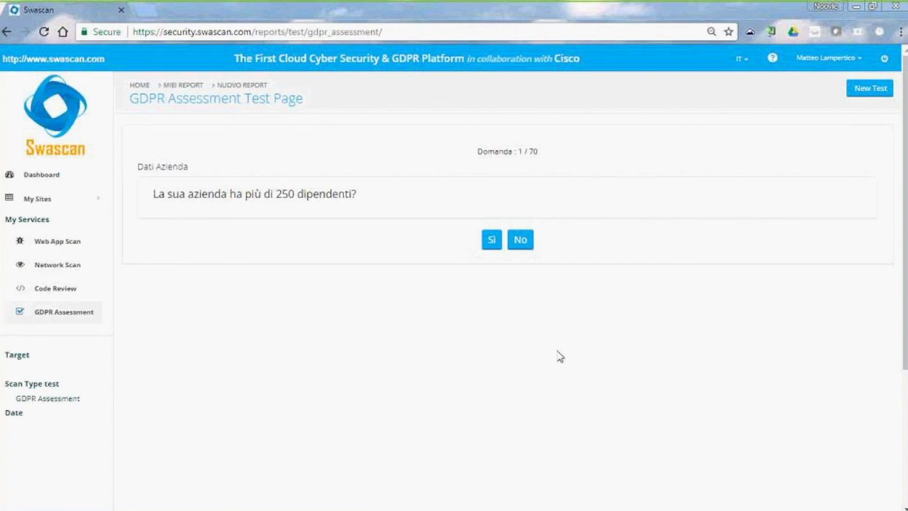
Answer Sì to over 250 employees, No to private sector, Sì to public sector, then view question 4's info article
click(491, 240)
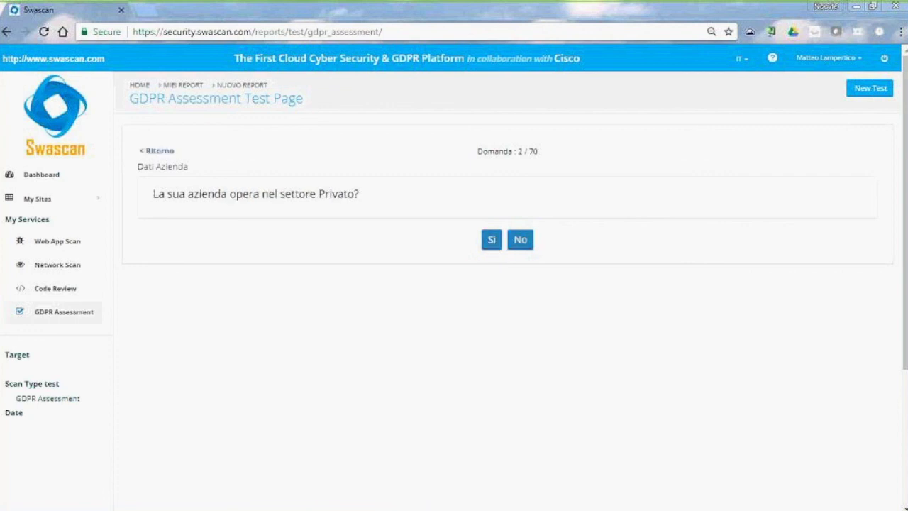
click(520, 241)
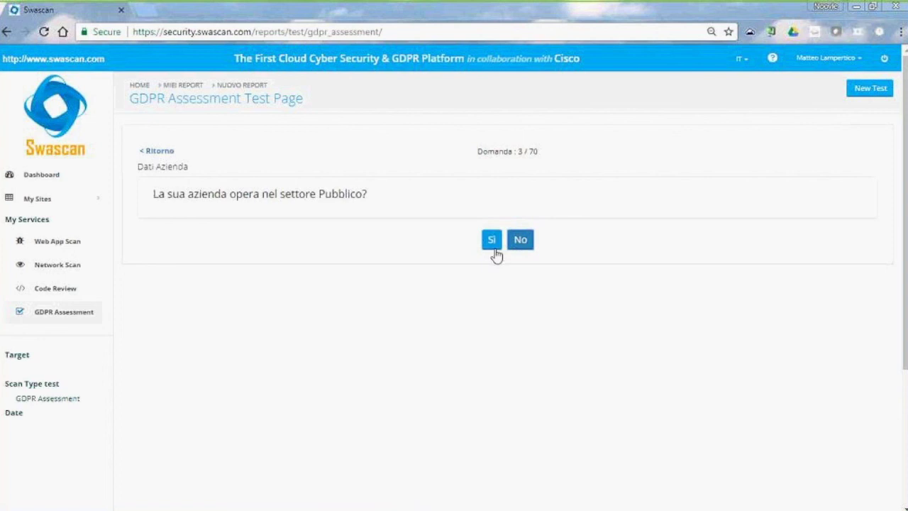
click(494, 248)
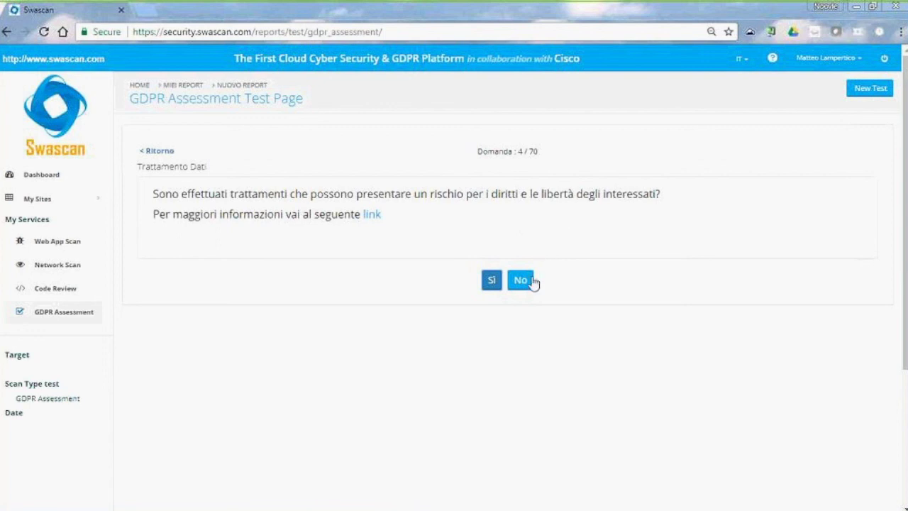
click(374, 221)
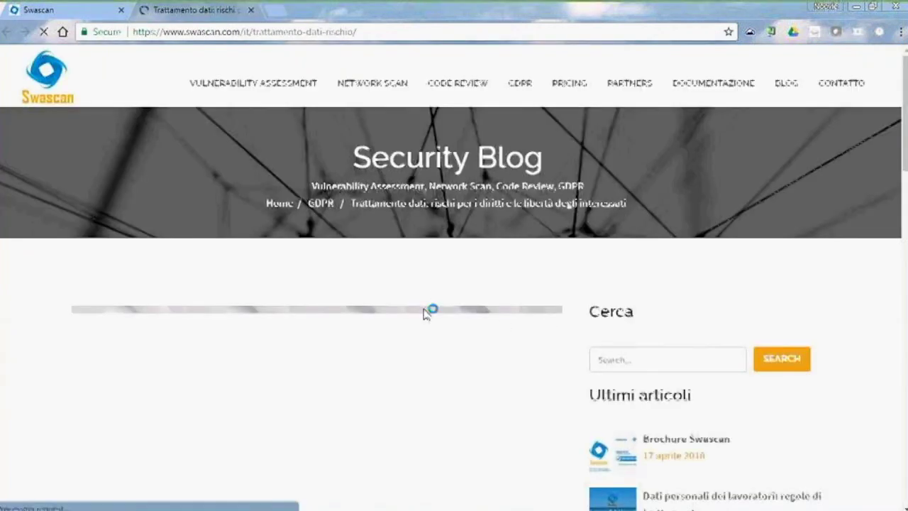
scroll(444, 310, down, 3)
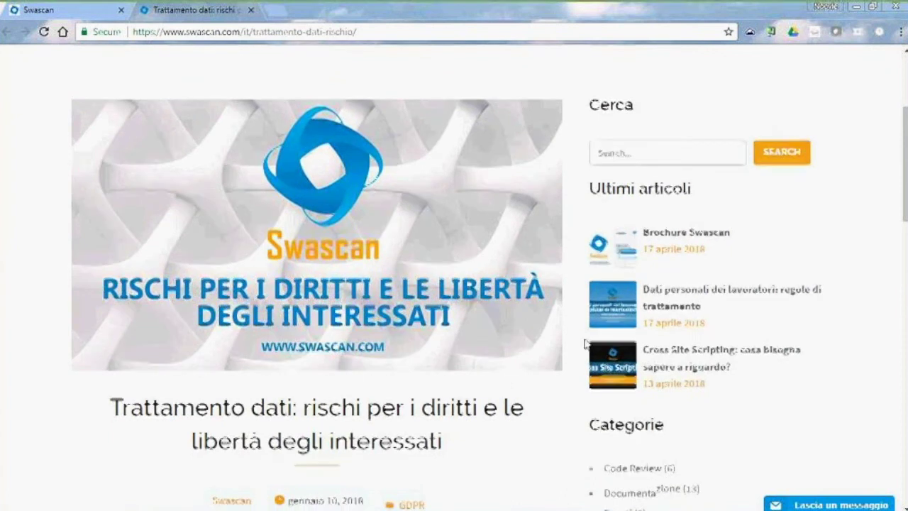
scroll(586, 345, down, 4)
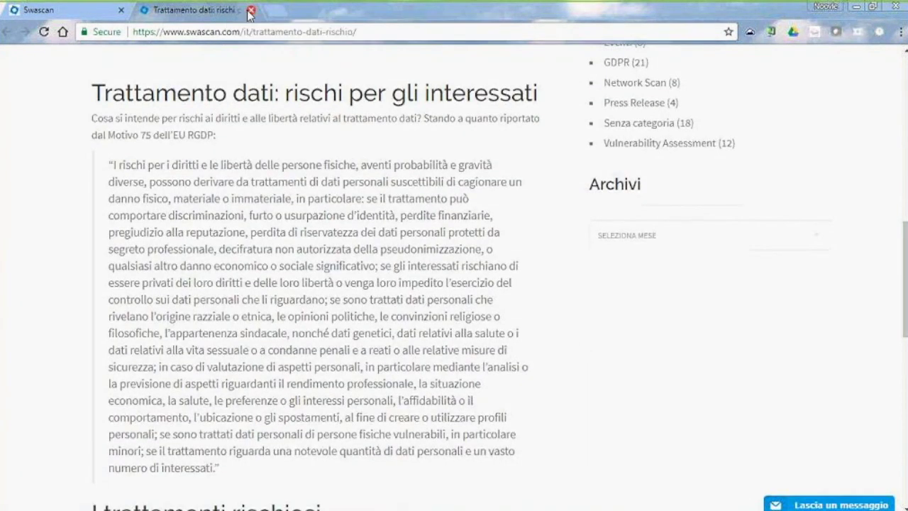
key(ctrl+w)
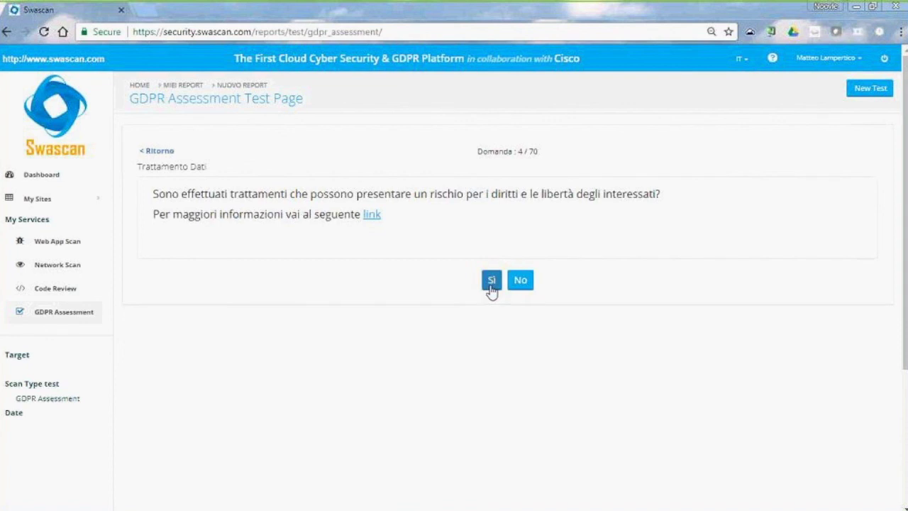
click(491, 282)
Answer No to question 5 of the GDPR questionnaire
click(521, 275)
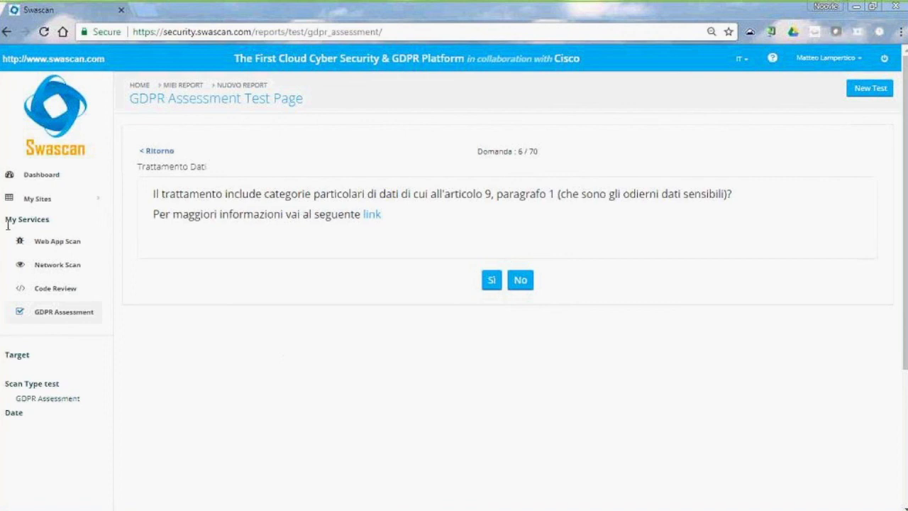
Return to the Swascan dashboard, then show the presentation's 'Un Percorso Modulare' slide
click(44, 139)
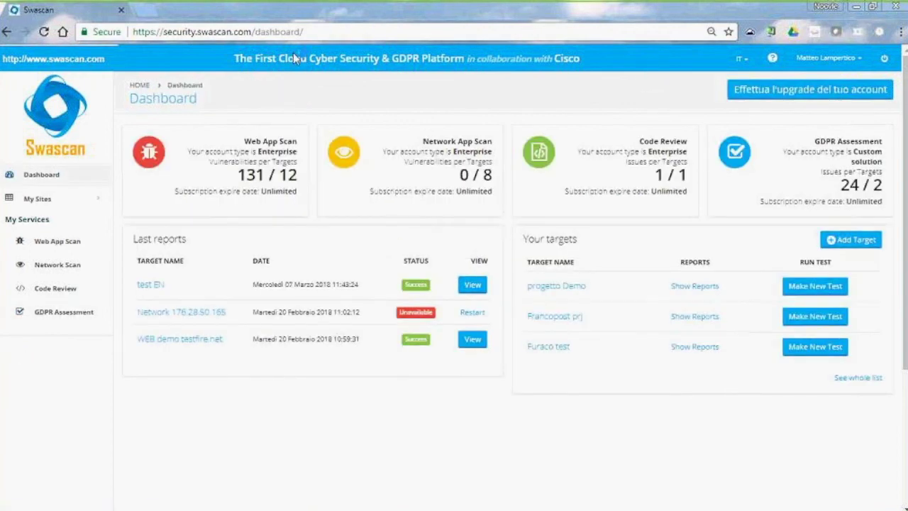
key(alt+Tab)
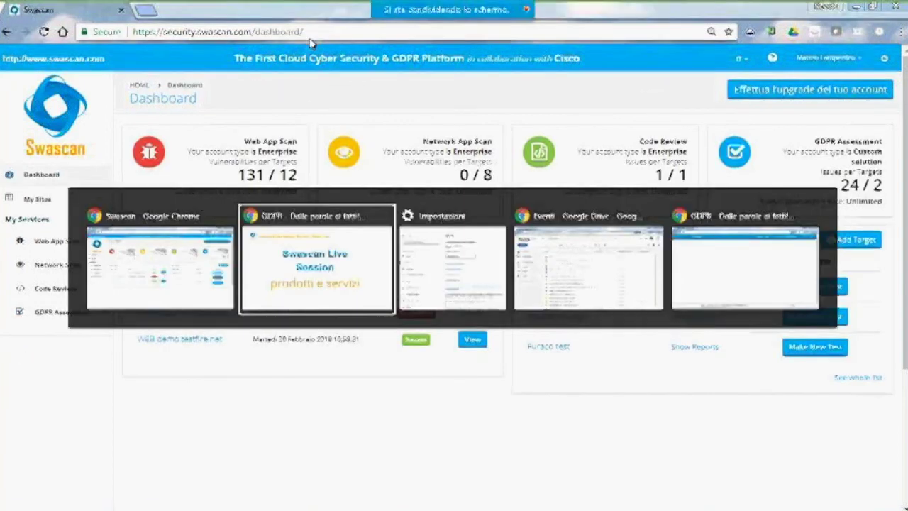
click(616, 297)
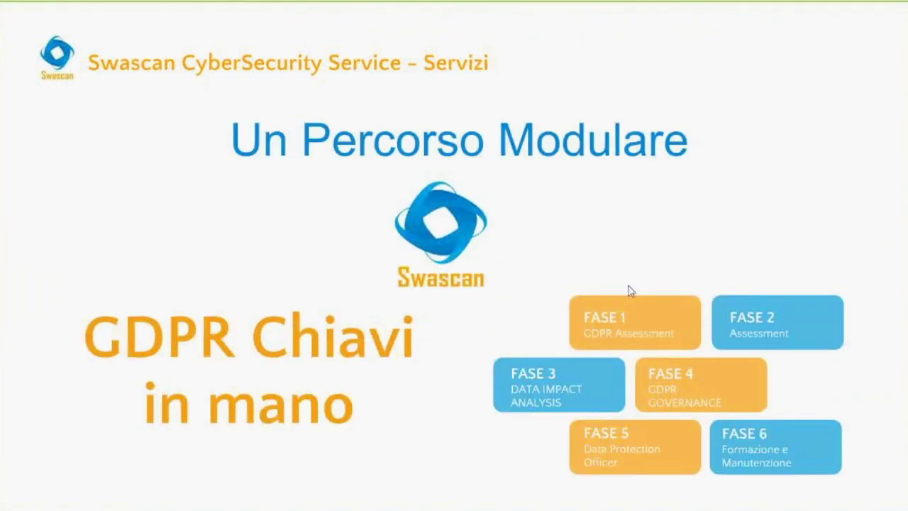